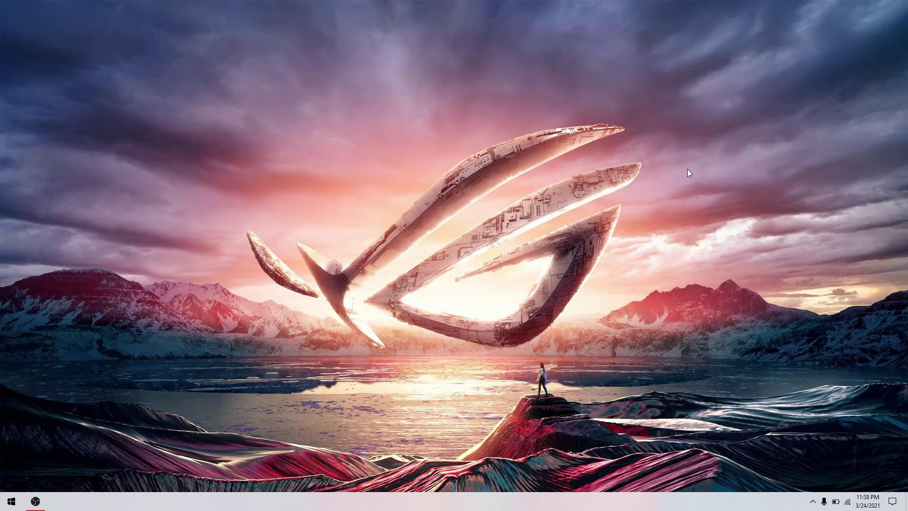
Check the network connection in the system tray, then launch Google Chrome from the Start menu
left_click(11, 500)
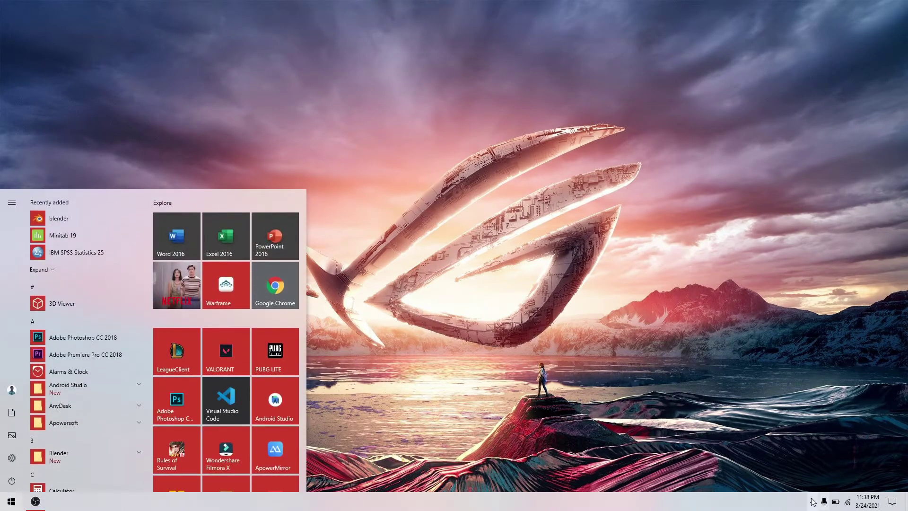
left_click(812, 500)
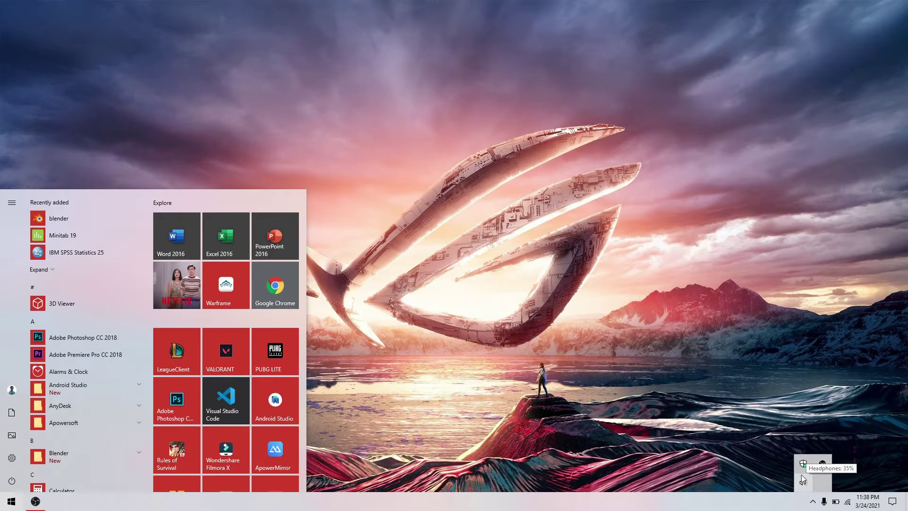
left_click(849, 500)
left_click(504, 308)
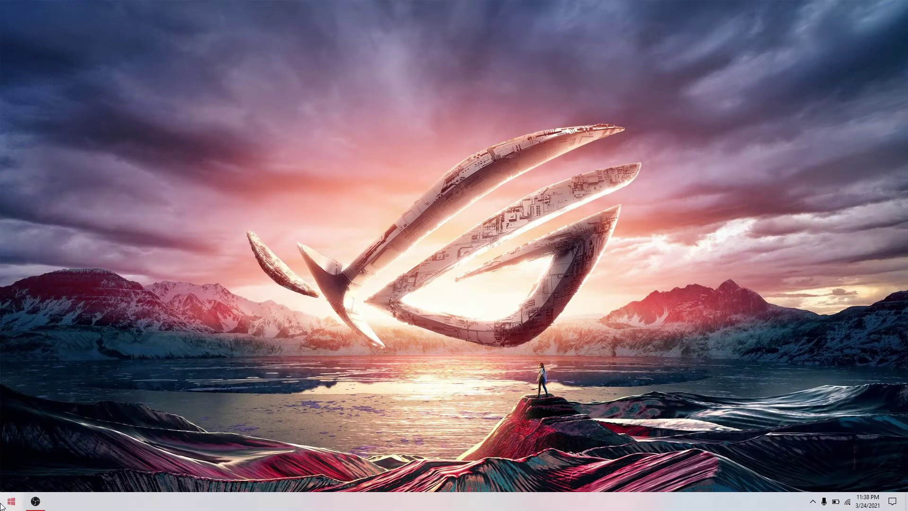
left_click(2, 505)
left_click(282, 286)
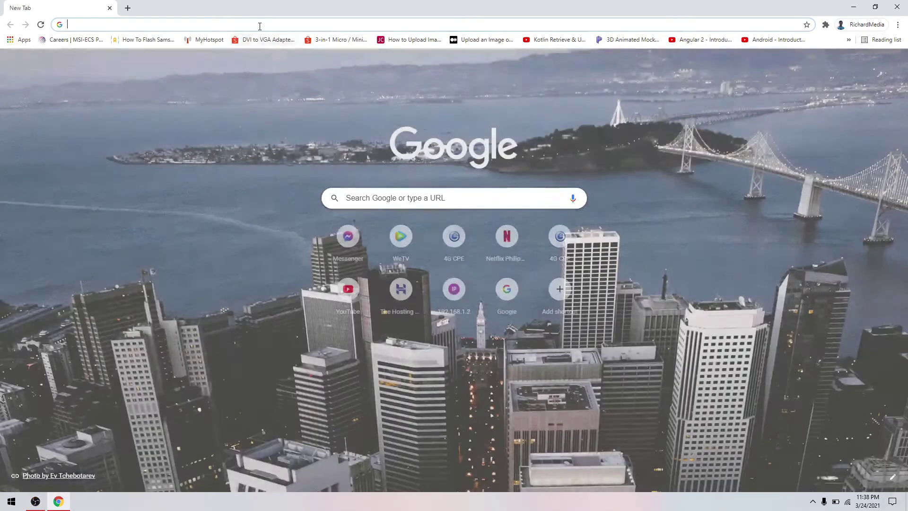
Go to the router admin page at 192.168.254.254
left_click(259, 26)
type("19")
key("Return")
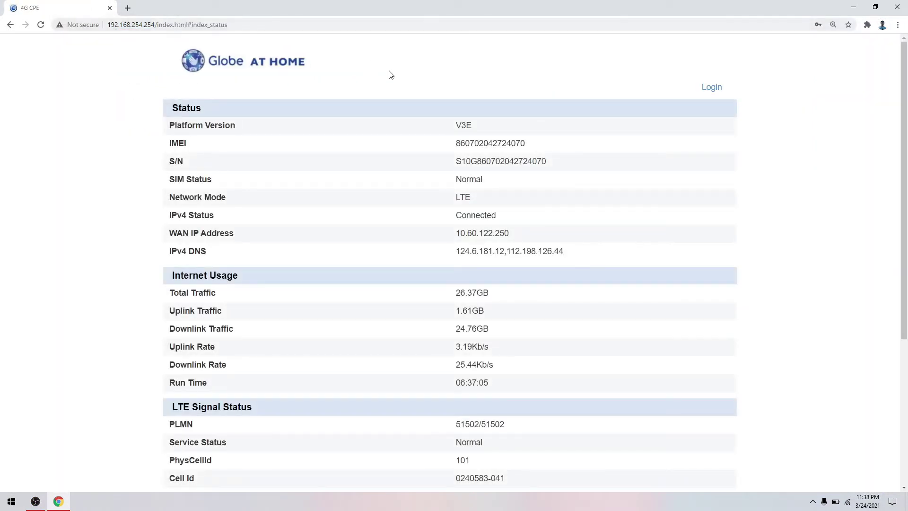
Log in to the router with the admin username and password
left_click(709, 88)
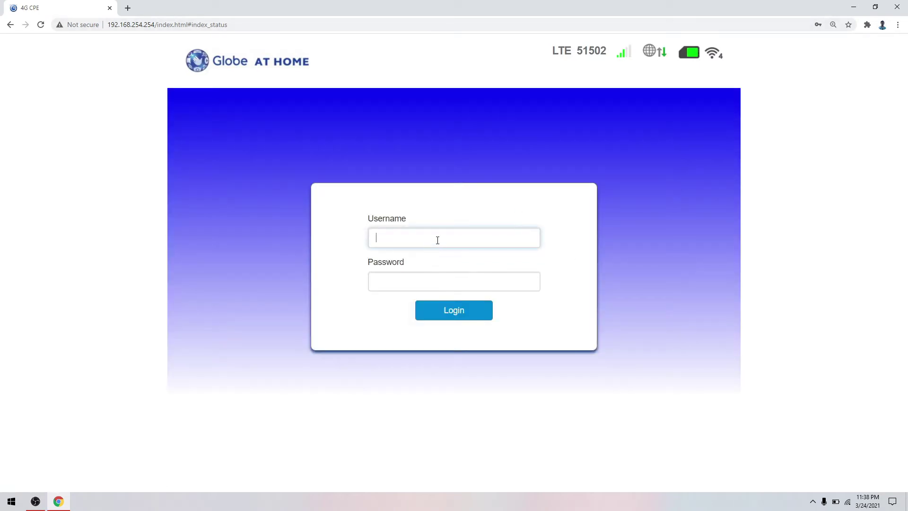
type("user")
key("Tab")
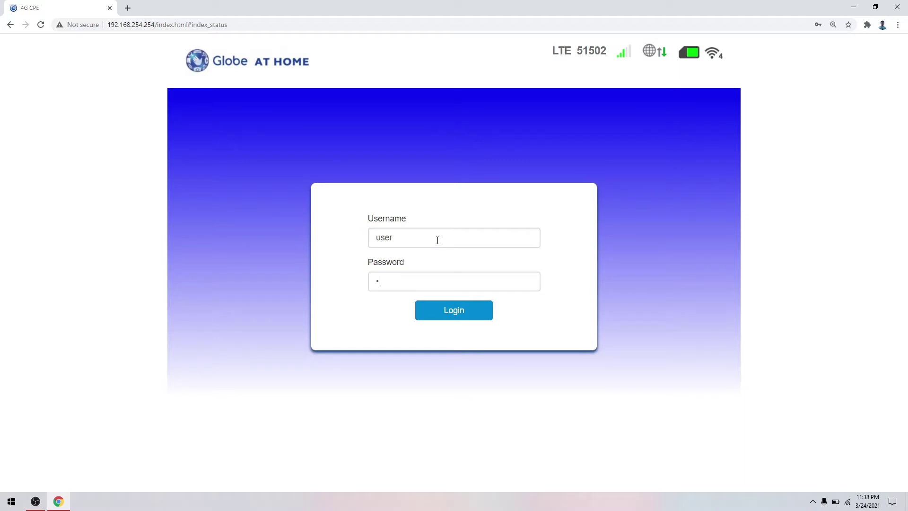
type("@l0")
key("Return")
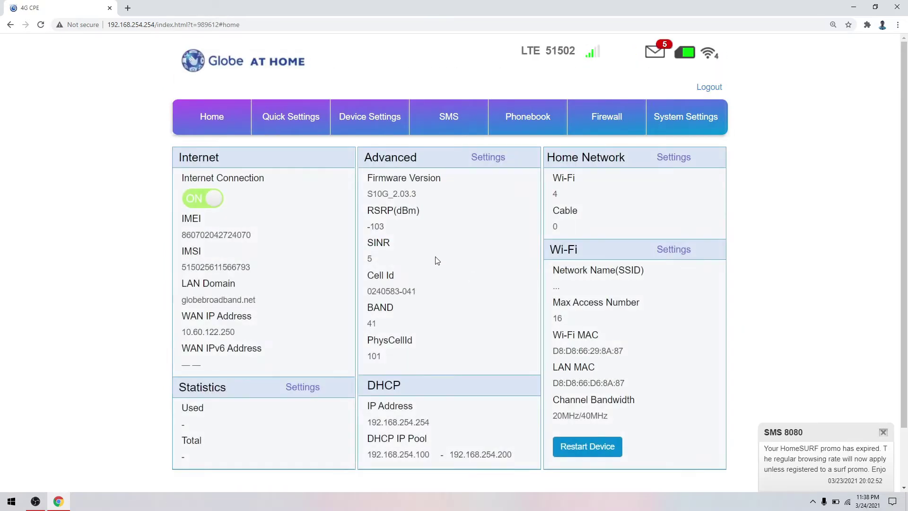
Dismiss the SMS 8080 notification and select the firmware version value on the dashboard
left_click(883, 431)
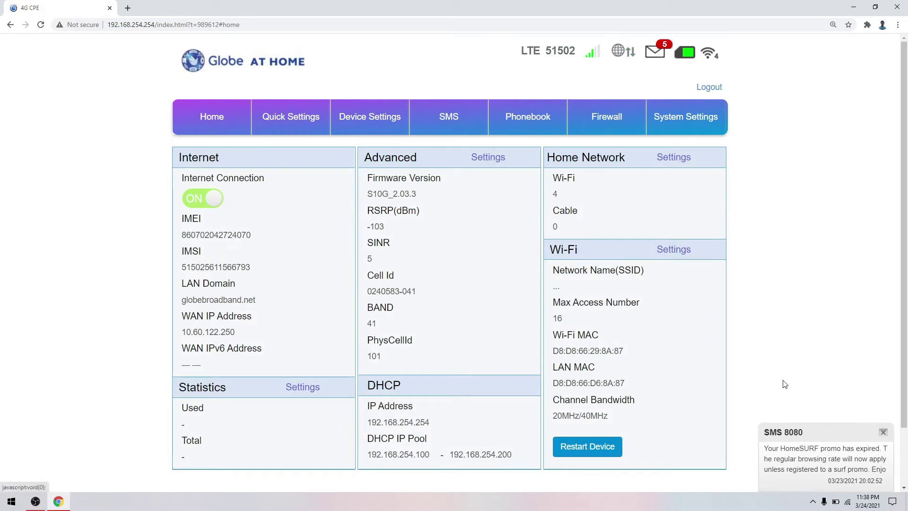
left_click_drag(412, 194, 368, 194)
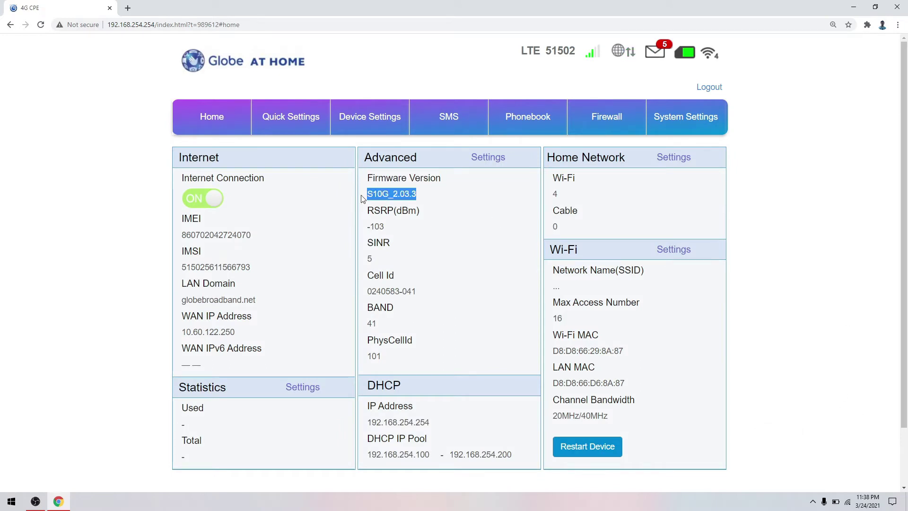
left_click(387, 208)
Review the DHCP settings under Device Settings, then return to the Home dashboard
left_click(368, 123)
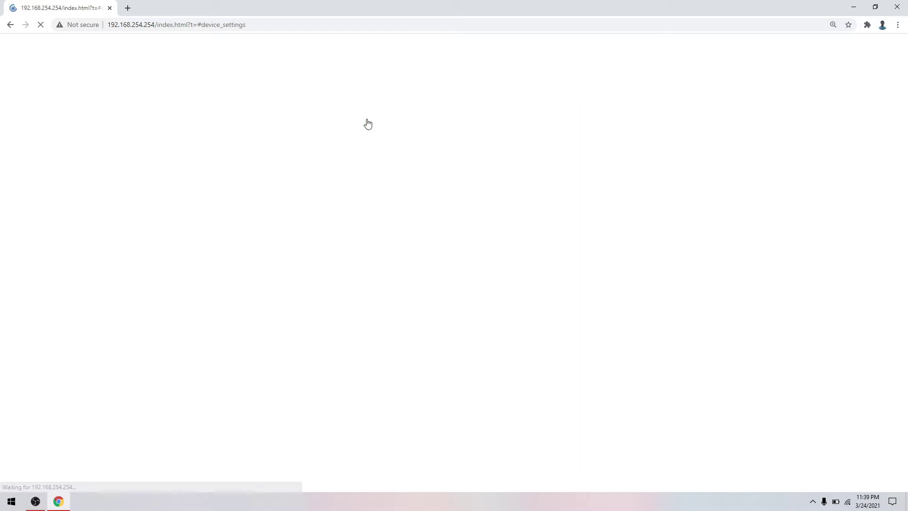
left_click(217, 271)
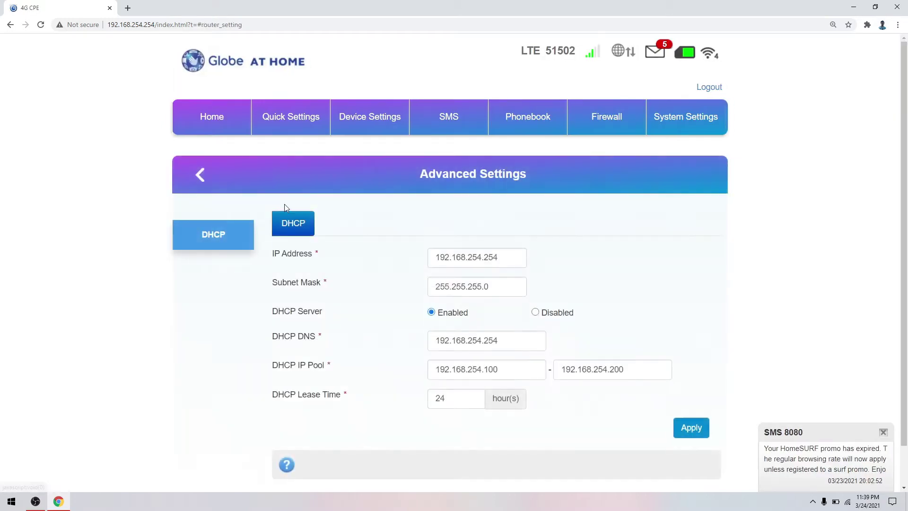
left_click(213, 233)
left_click_drag(202, 25, 282, 30)
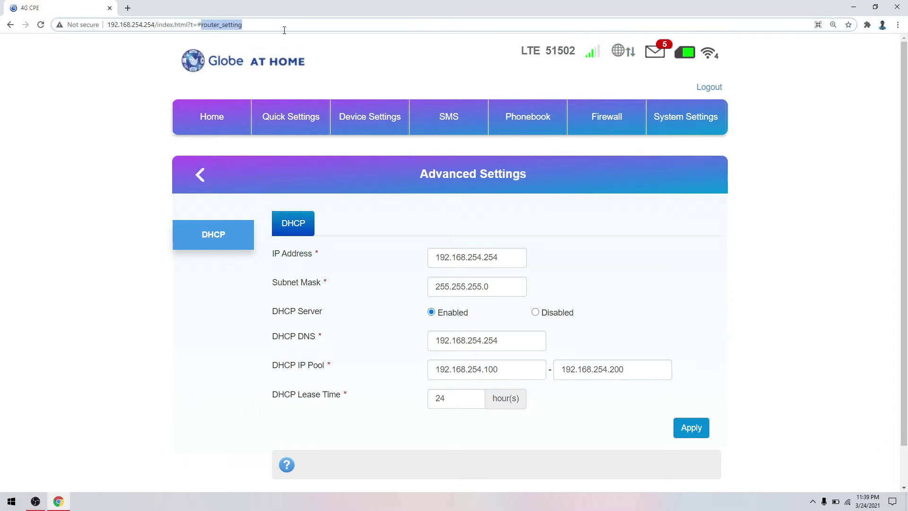
type("fre")
key("Escape")
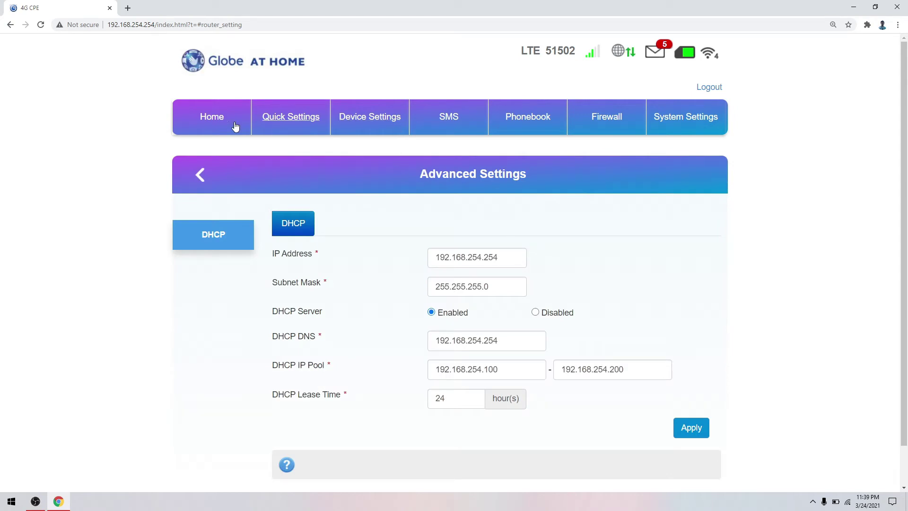
left_click(213, 118)
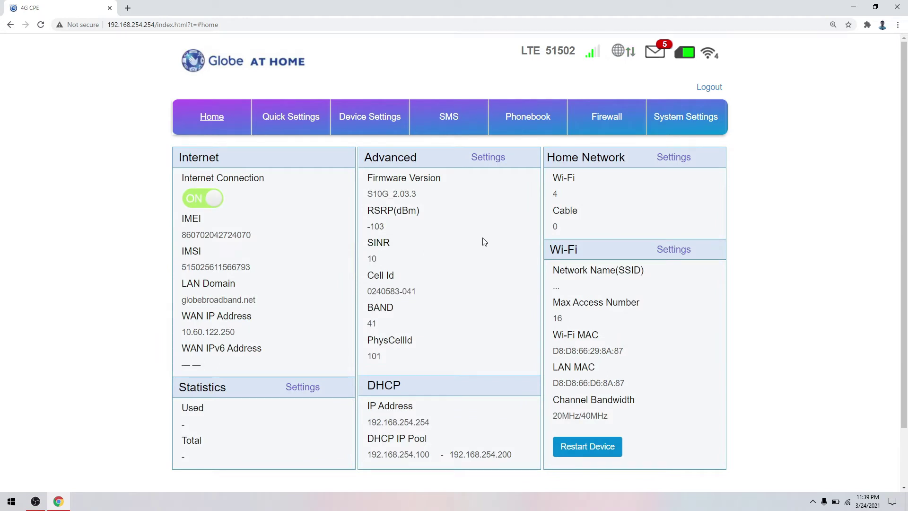
Advance the Quick Settings wizard to Security Mode and begin entering #backup_data in the address
left_click(298, 121)
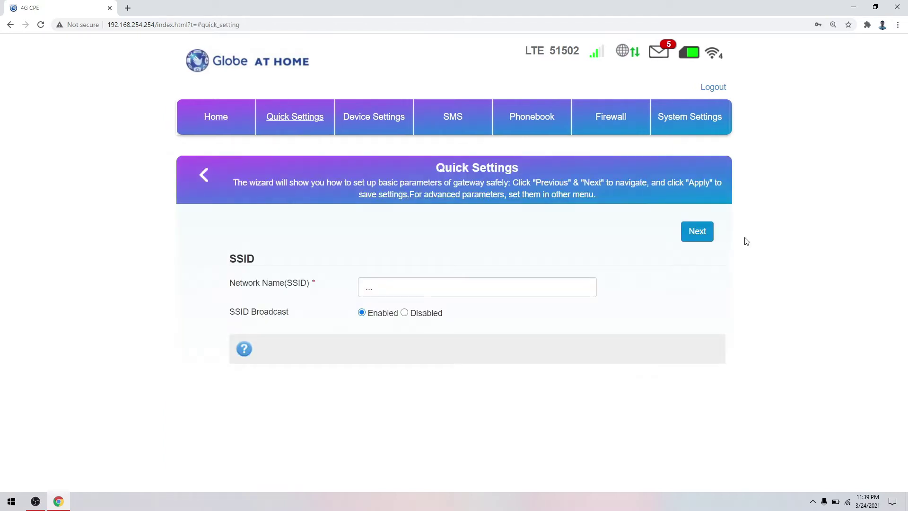
left_click(696, 232)
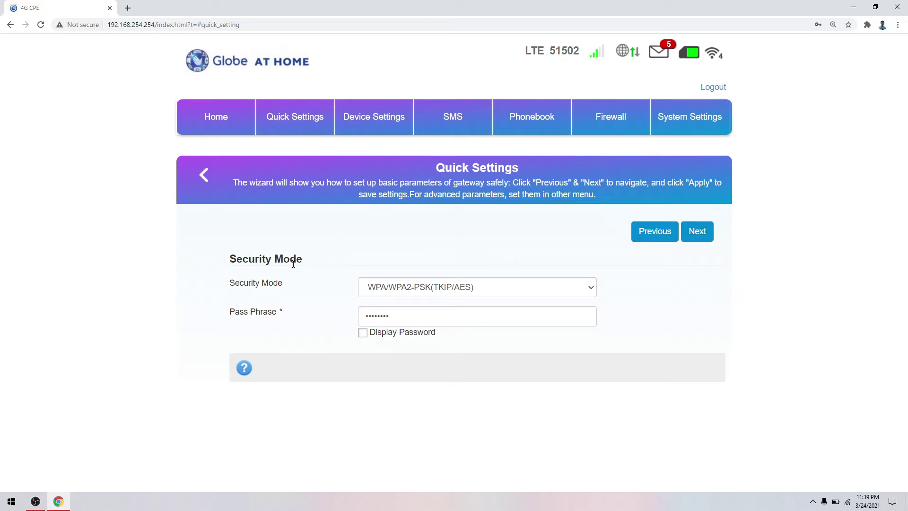
left_click_drag(303, 260, 231, 264)
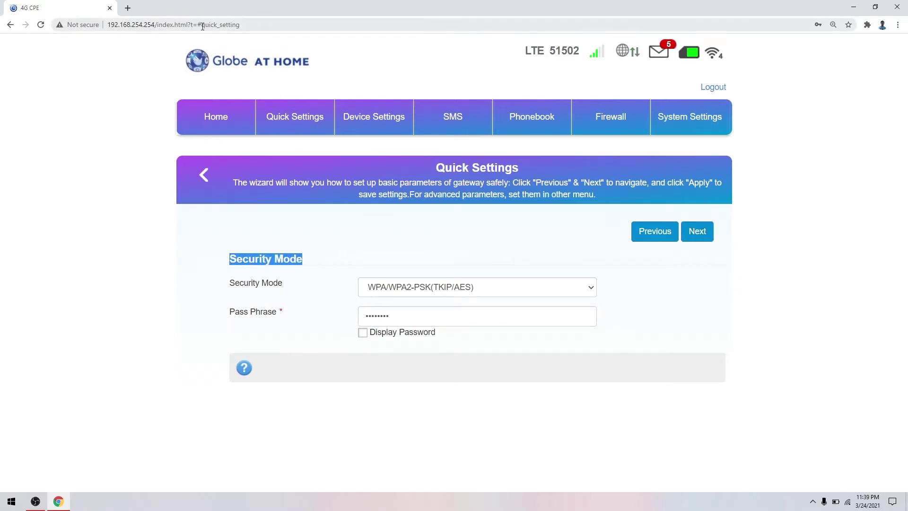
left_click_drag(203, 26, 275, 25)
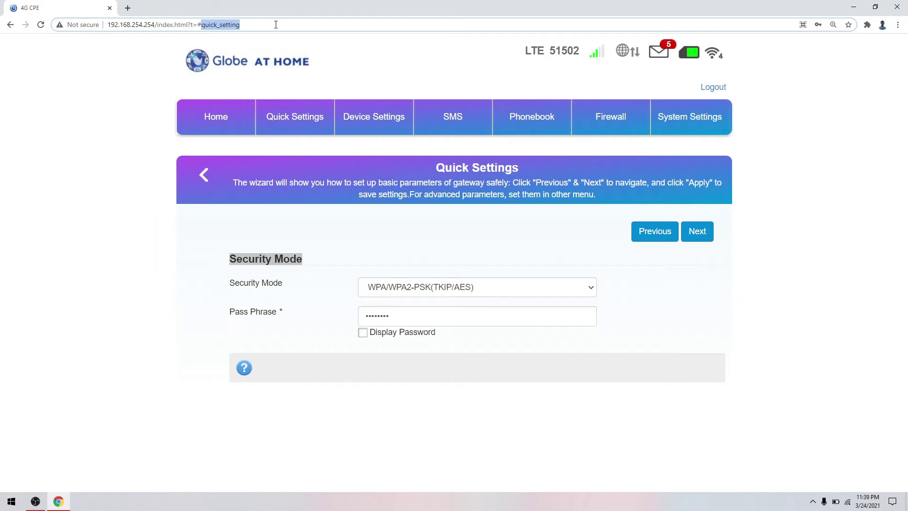
type("backup")
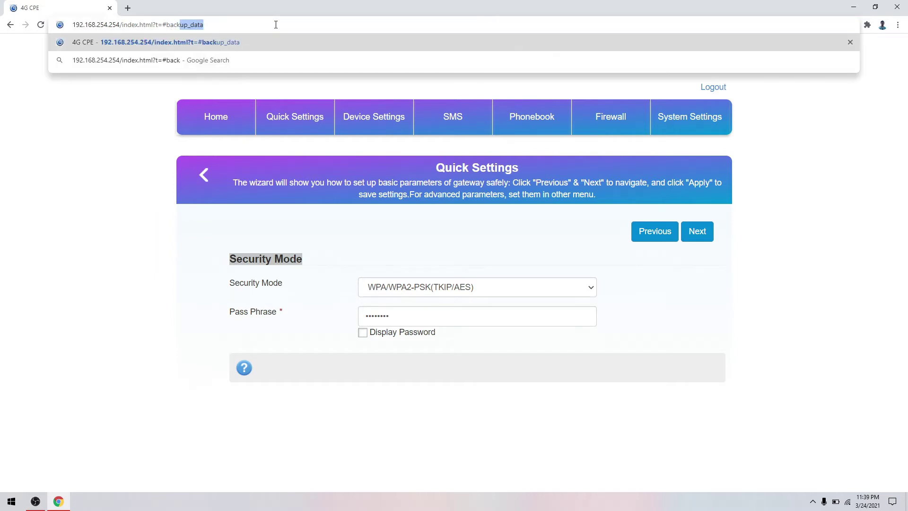
Export the router configuration as S10Gexport_sys_config.bin and save it to the Desktop
key("Return")
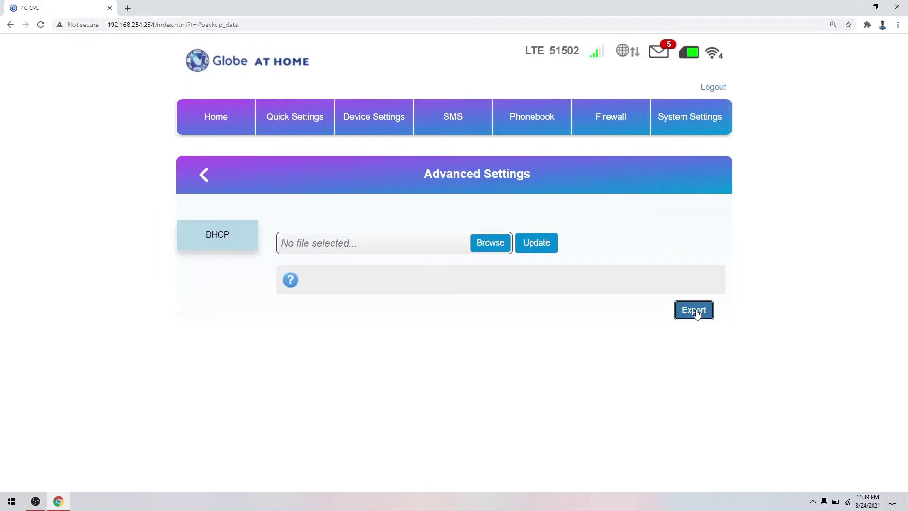
left_click(699, 313)
left_click(298, 310)
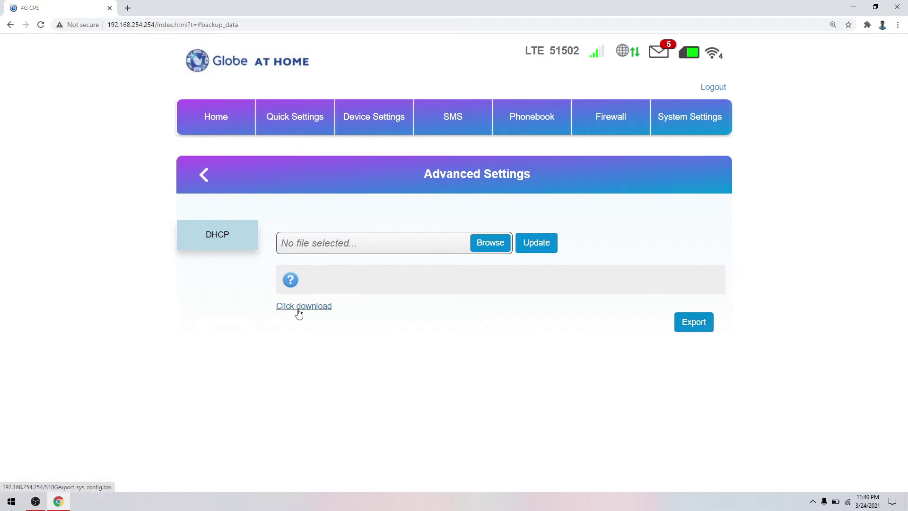
left_click(531, 237)
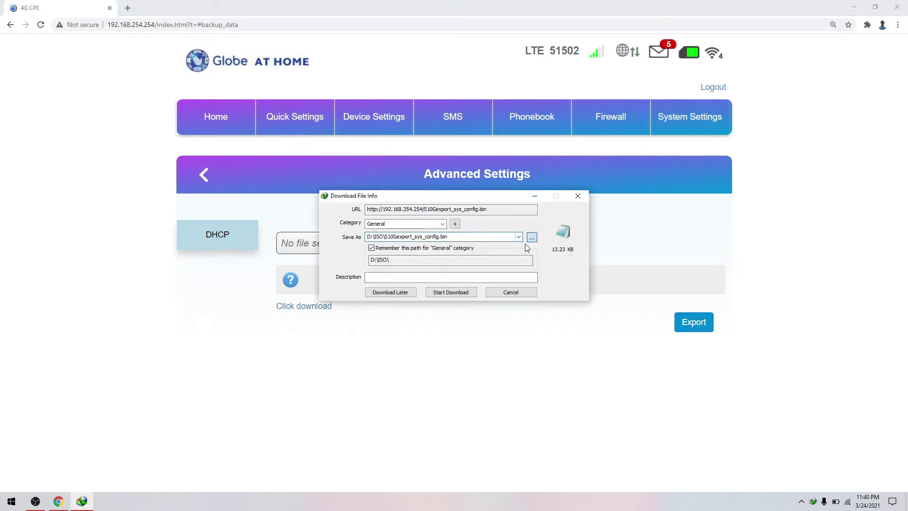
left_click(343, 211)
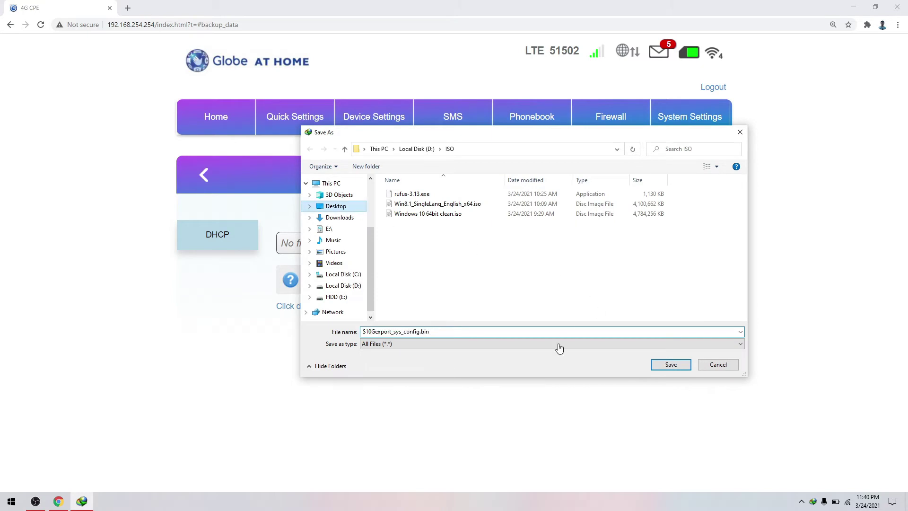
left_click(671, 364)
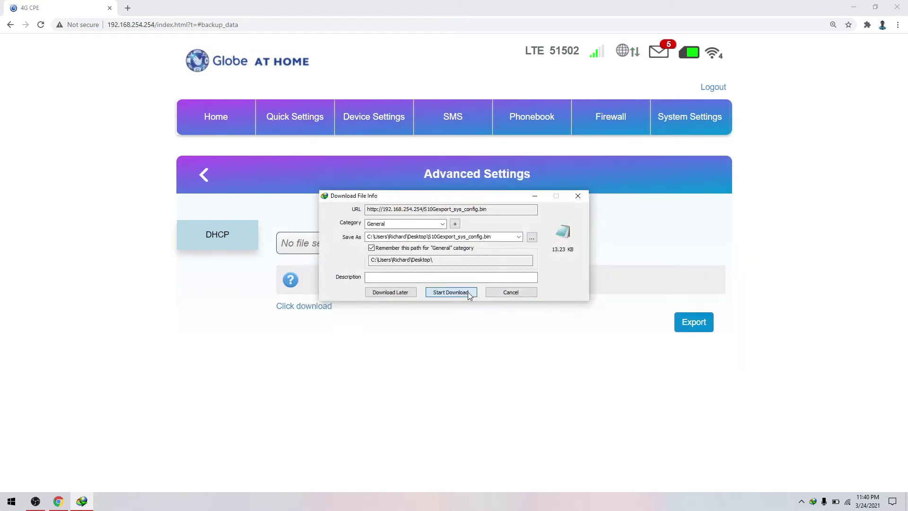
Finish the download, dismiss the completion notice, and reach the Quick Settings Security Mode step
left_click(467, 291)
left_click(486, 282)
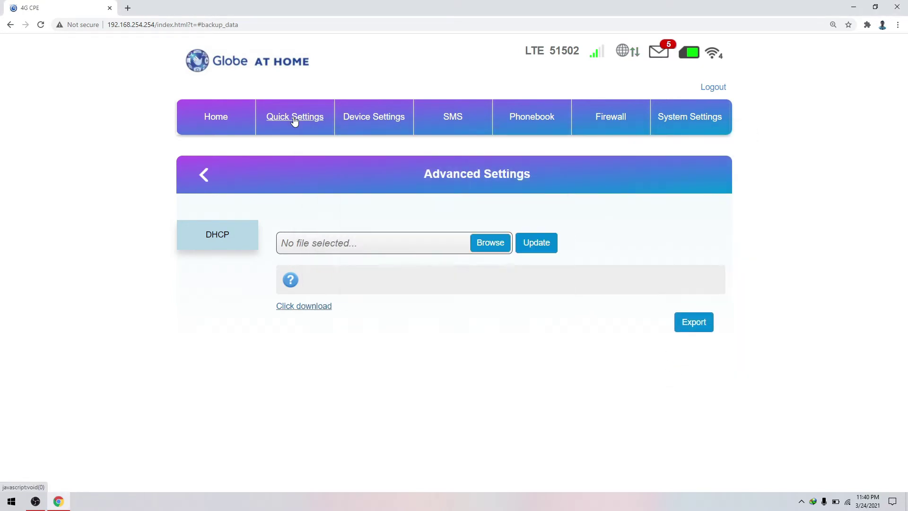
left_click(294, 122)
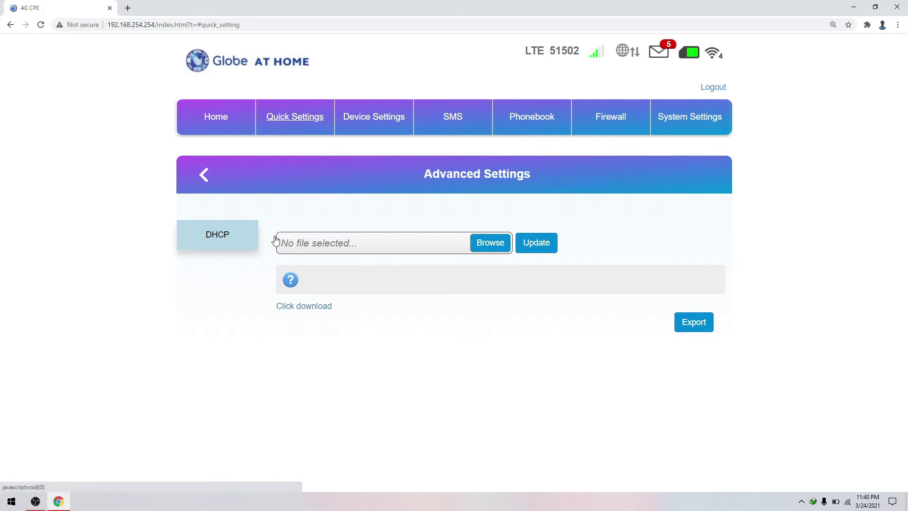
left_click(700, 231)
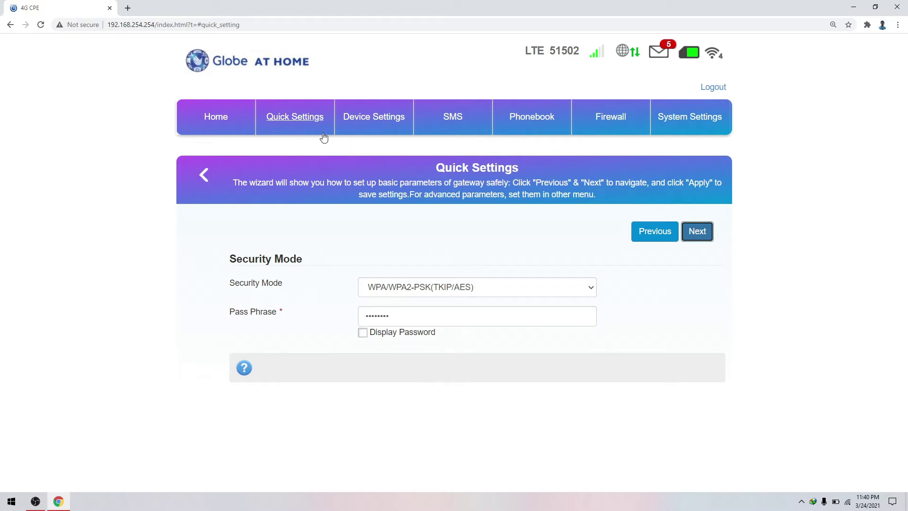
Load the router's frequency settings page via the #frequency address
left_click(300, 121)
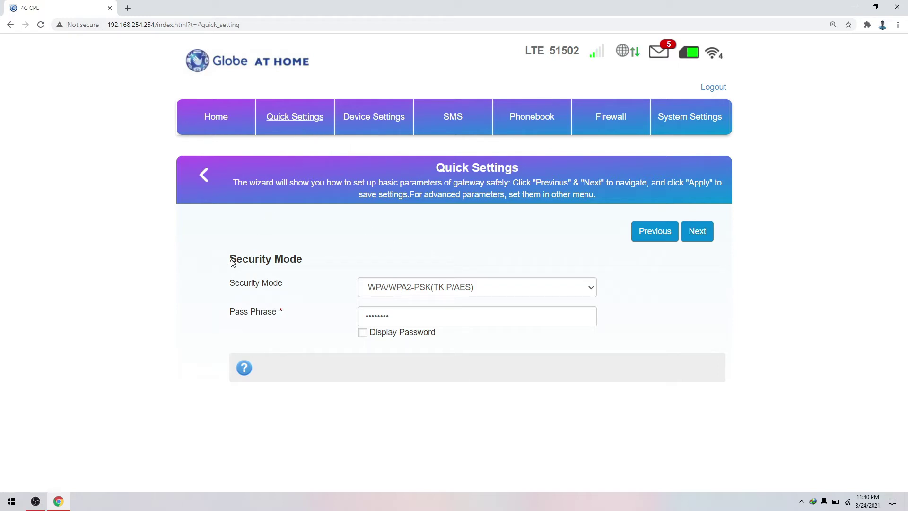
double_click(220, 25)
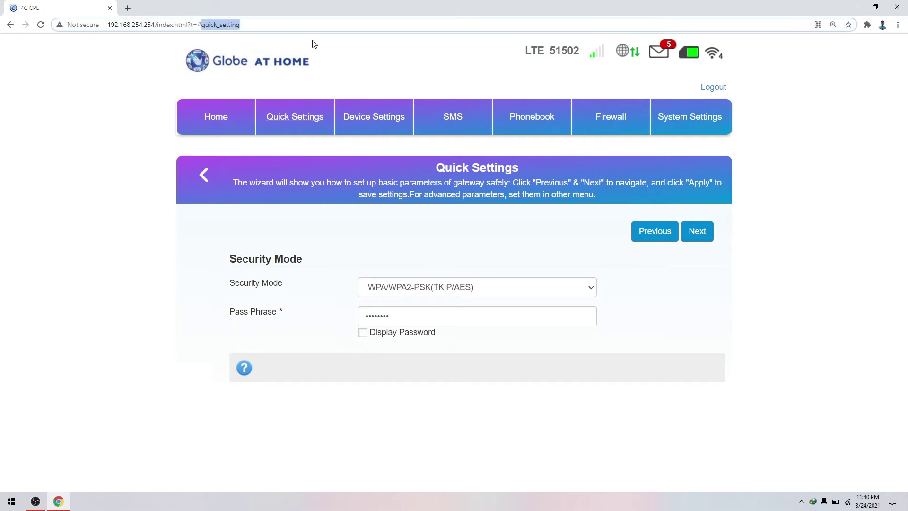
type("frequency")
key("Return")
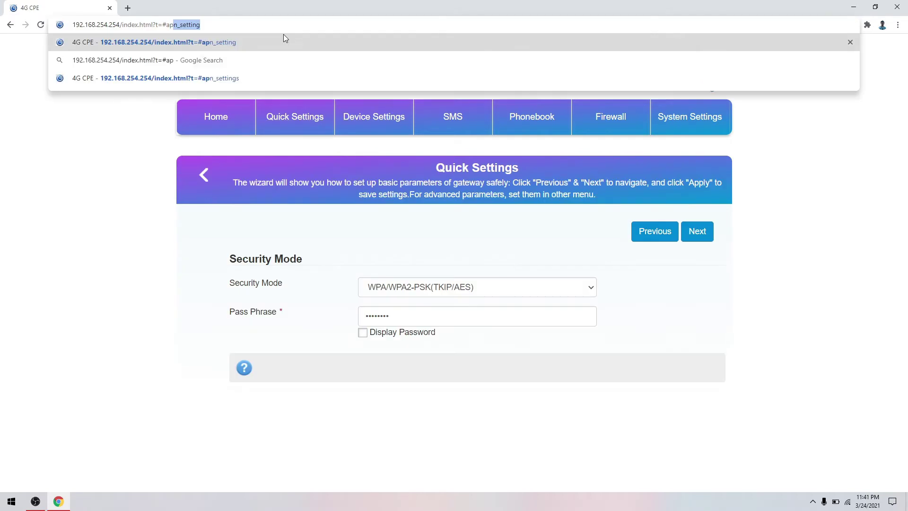
On the APN connection settings page, try Staging APN, then restore the Production APN profile
key("Return")
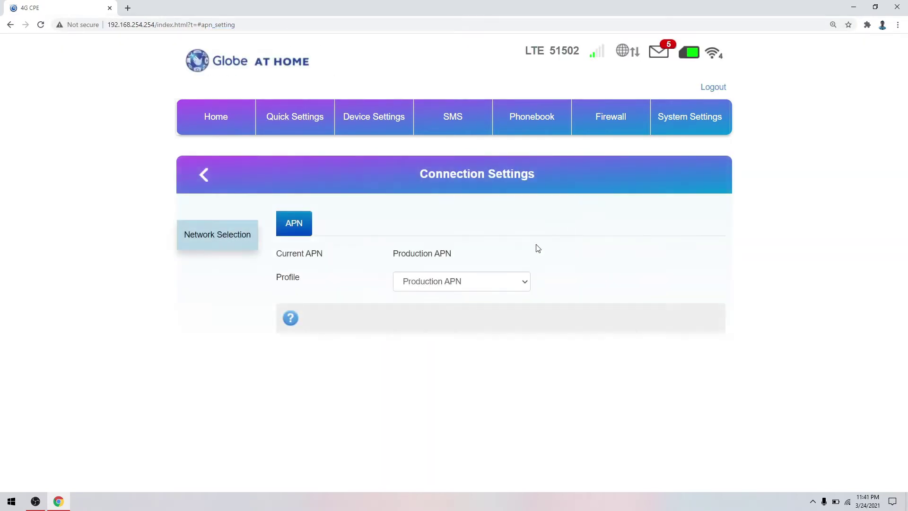
left_click(501, 289)
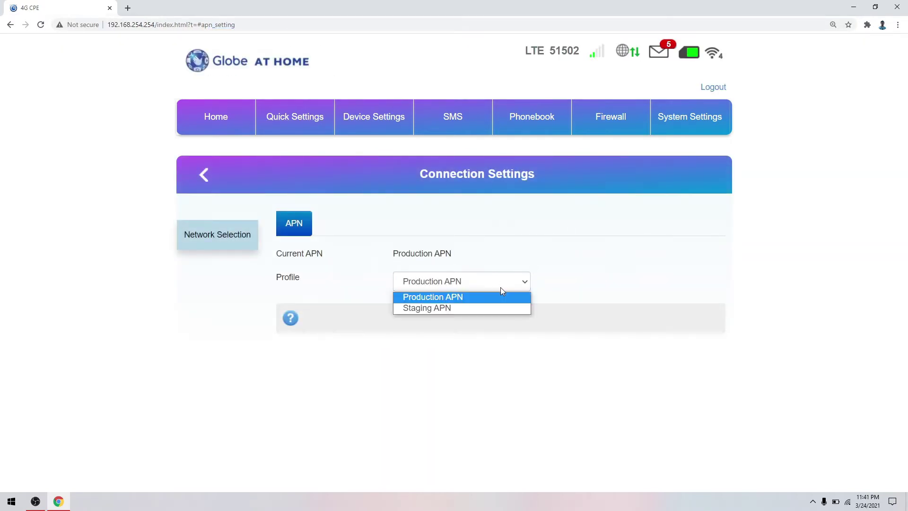
left_click(465, 311)
left_click(452, 288)
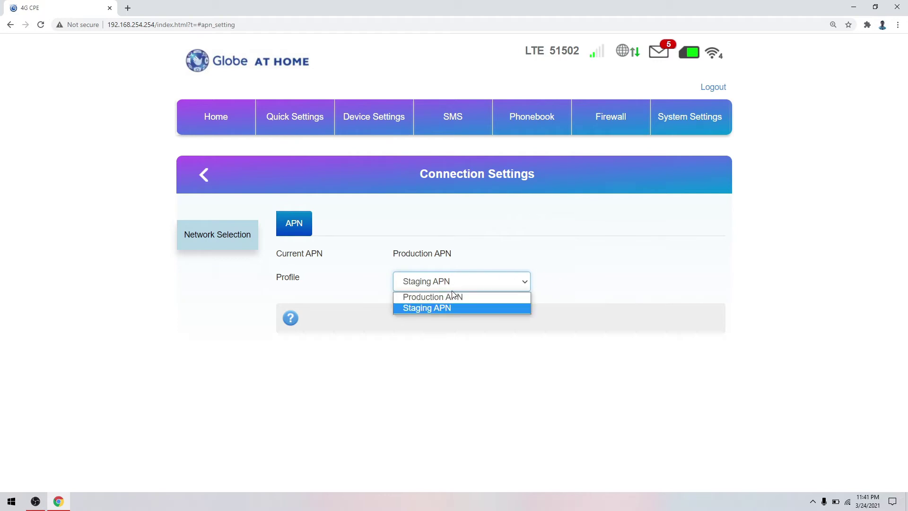
left_click(451, 297)
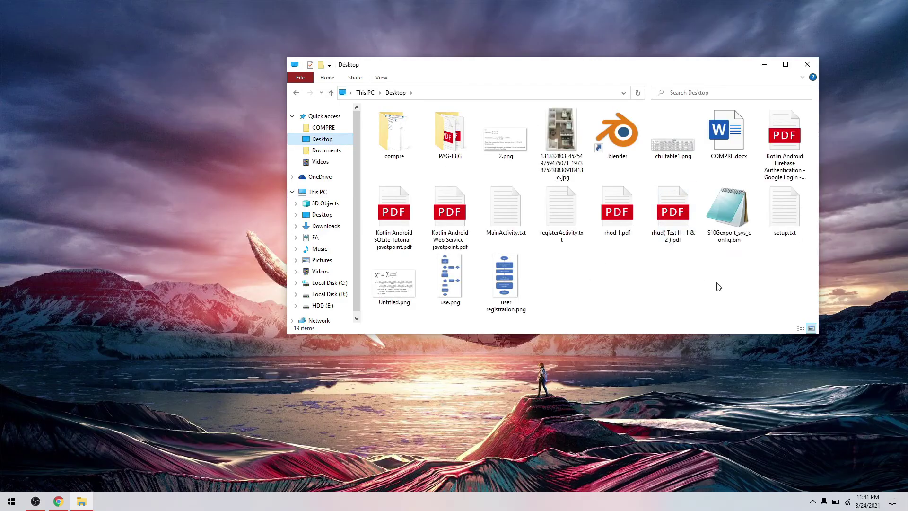
Show the 7-Zip context submenu for S10Gexport_sys_config.bin on the Desktop
left_click(732, 231)
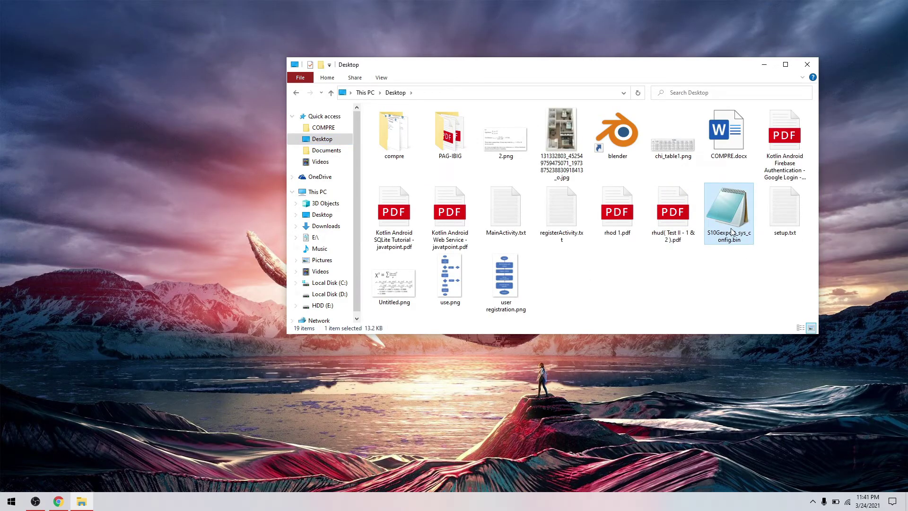
right_click(732, 232)
mouse_move(751, 257)
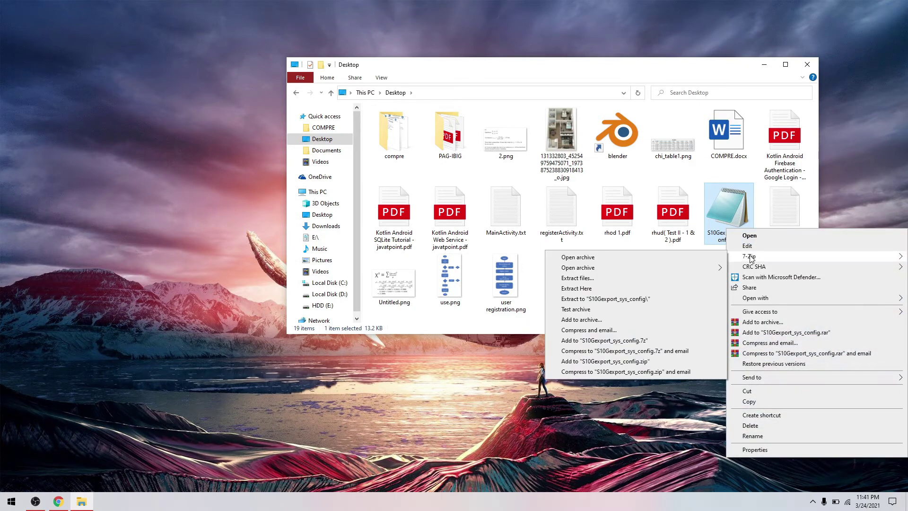
Open the backup in 7-Zip and enter the inner S10Gexport_sys_config archive
left_click(594, 260)
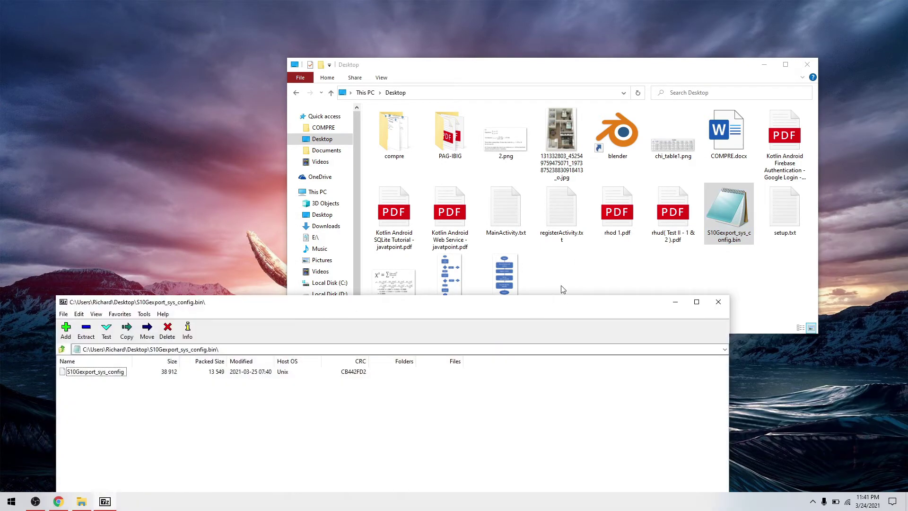
left_click_drag(328, 310, 372, 142)
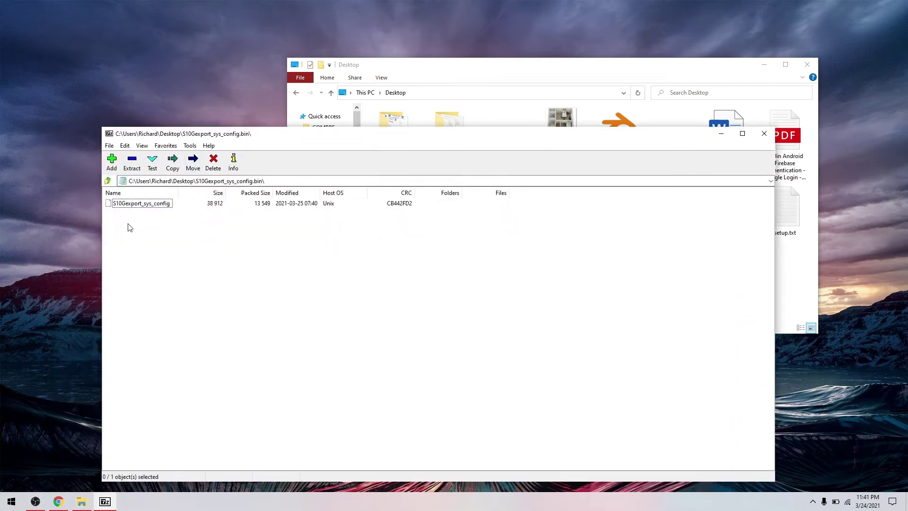
left_click(135, 204)
double_click(134, 204)
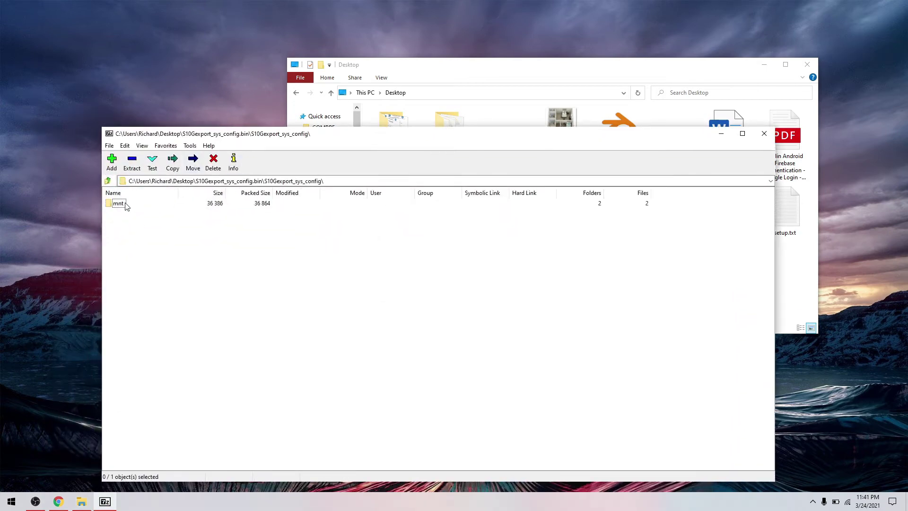
Browse into mnt, userdata, tz_upgrade_file_path and open the tz_nvshow file
left_click(123, 208)
double_click(122, 208)
double_click(132, 209)
double_click(135, 207)
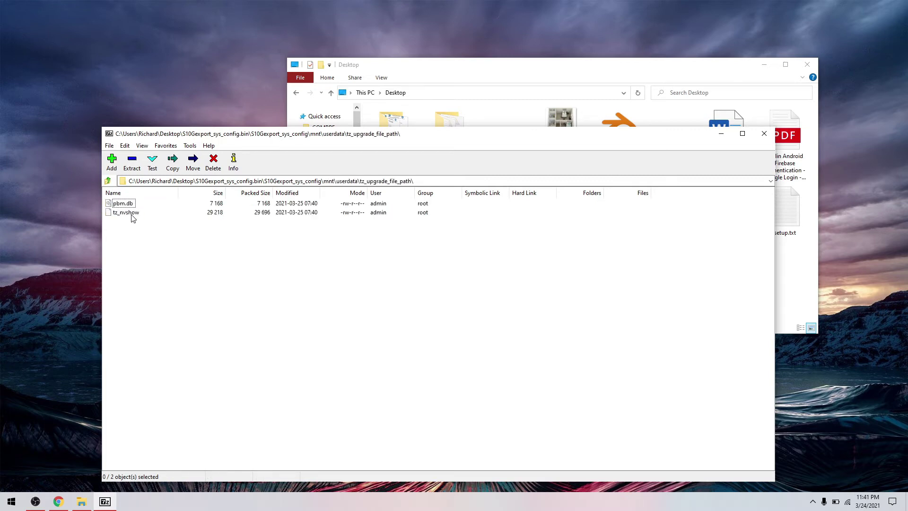
double_click(128, 212)
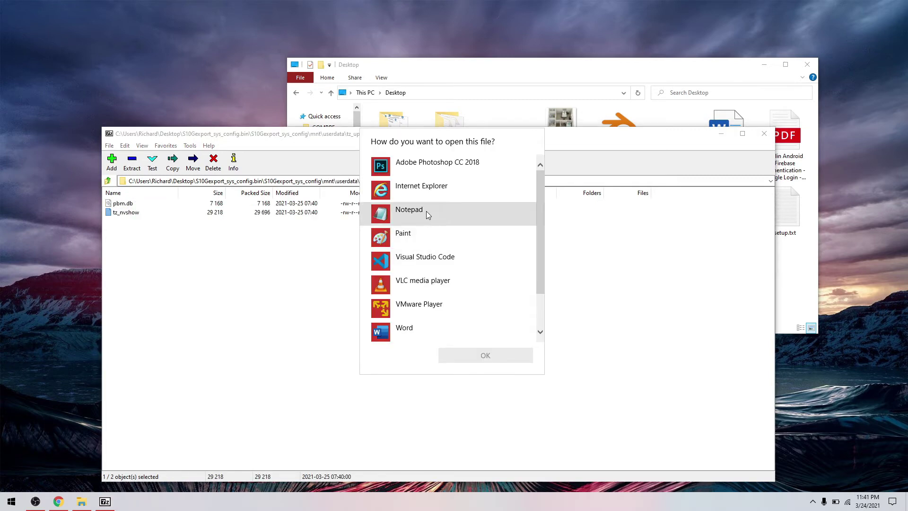
Open tz_nvshow in Notepad and bring up the Find dialog
left_click(430, 212)
left_click(485, 355)
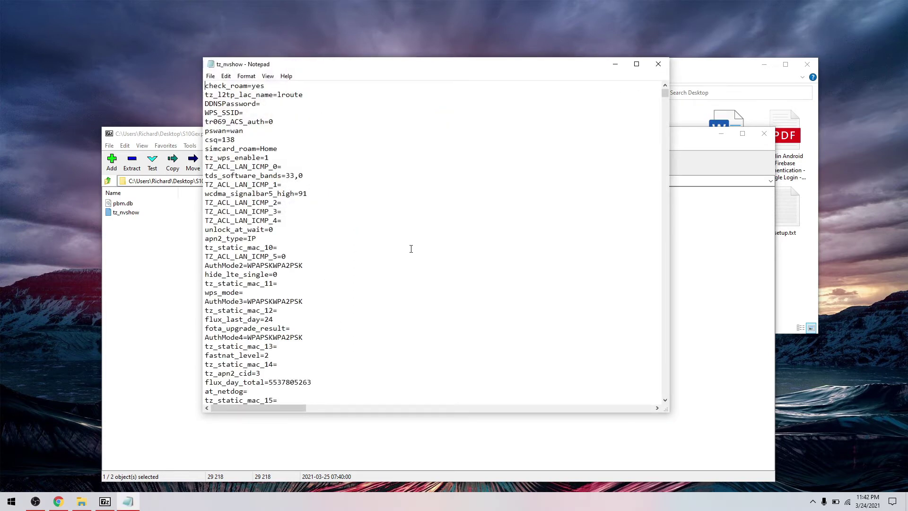
key("ctrl+f")
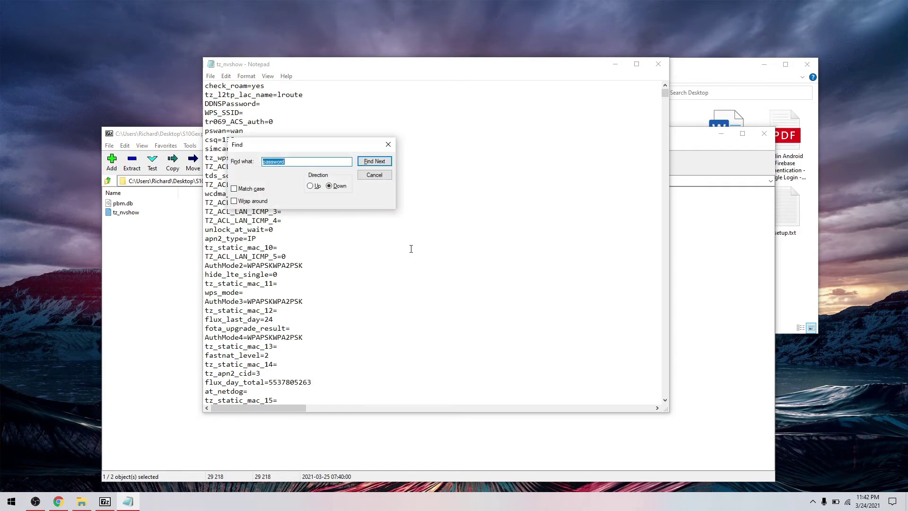
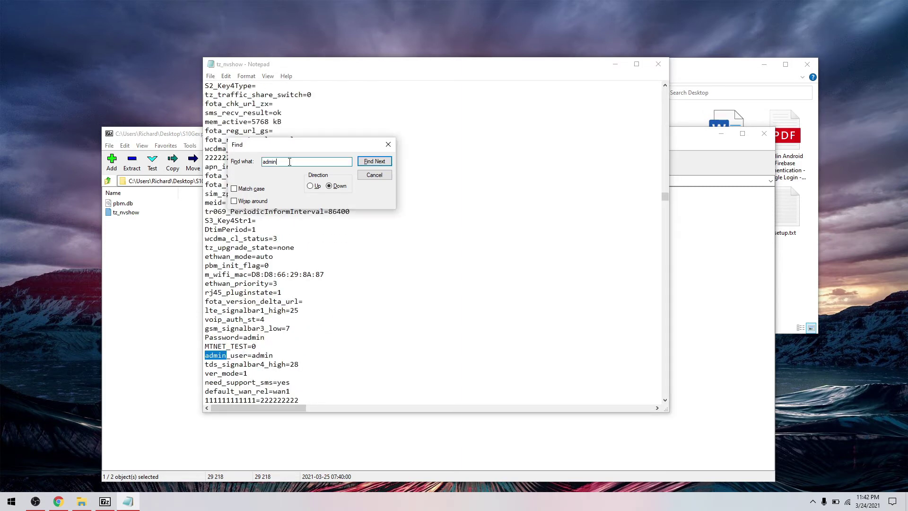
key("Return")
key("Return")
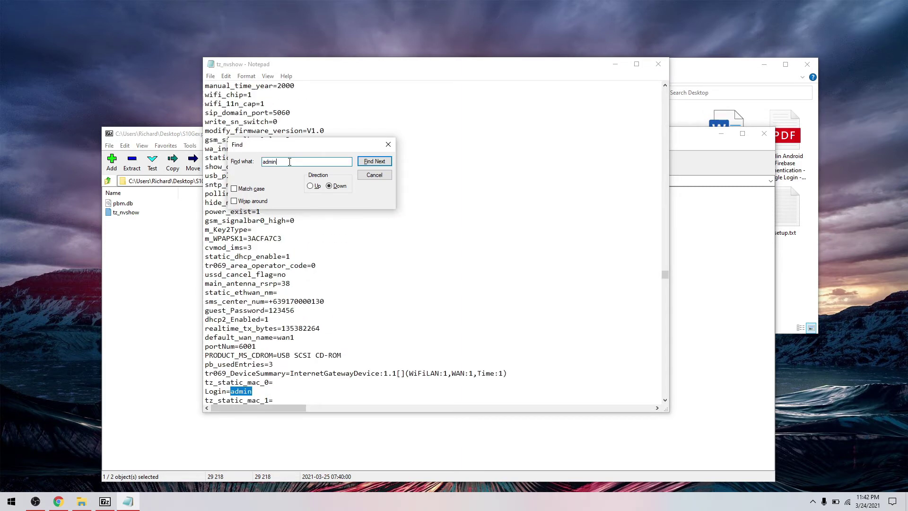
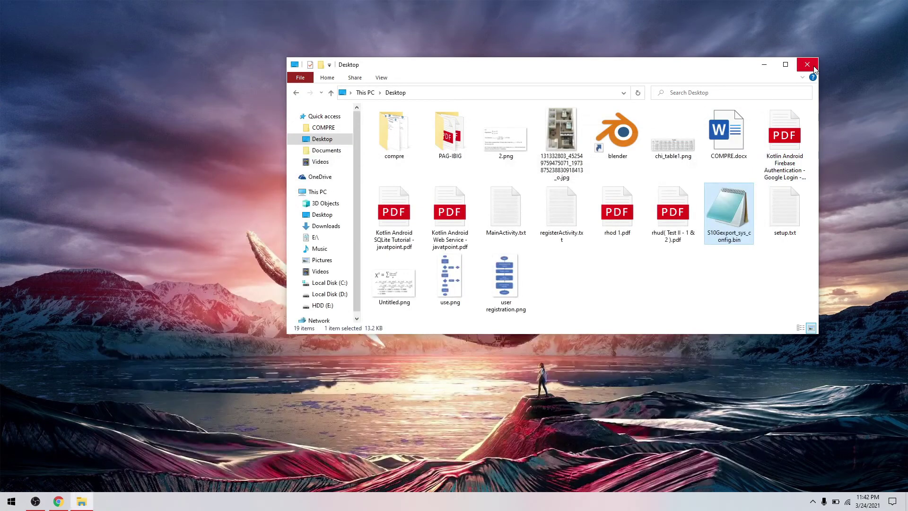
Close the File Explorer Desktop folder window
left_click(807, 64)
Bring Chrome back and log out of the router admin, confirming with Yes
left_click(58, 502)
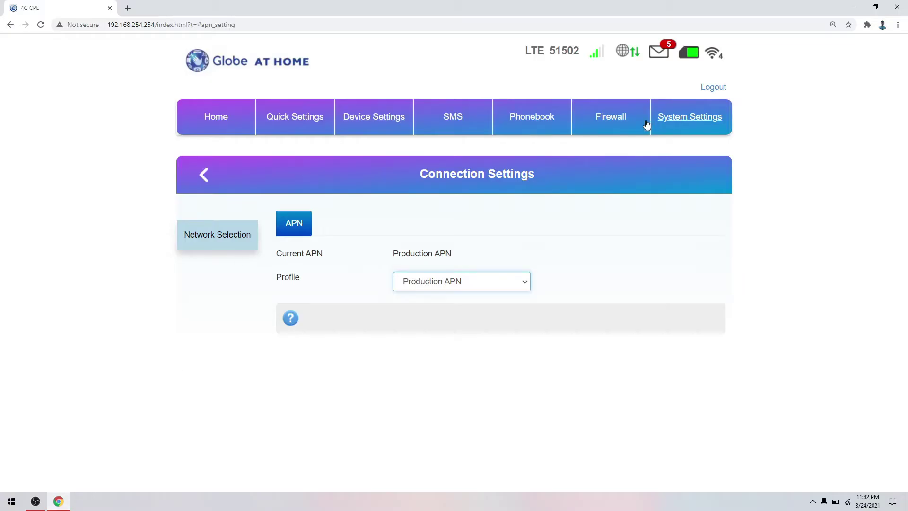
left_click(712, 88)
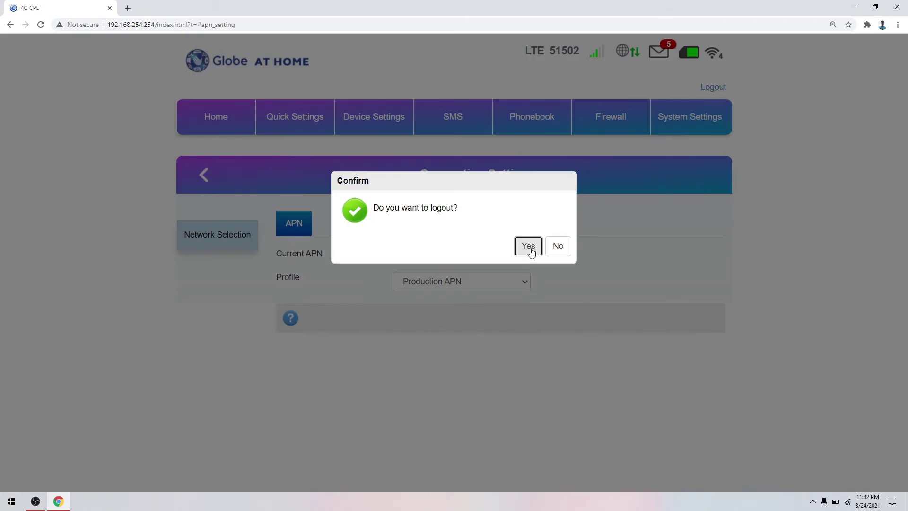
left_click(529, 246)
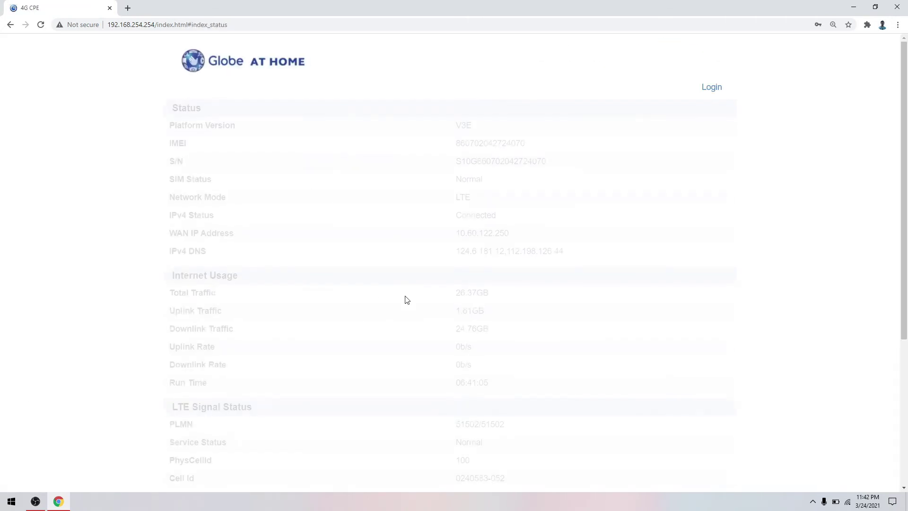
Sign back in as admin using the browser's saved password
left_click(712, 87)
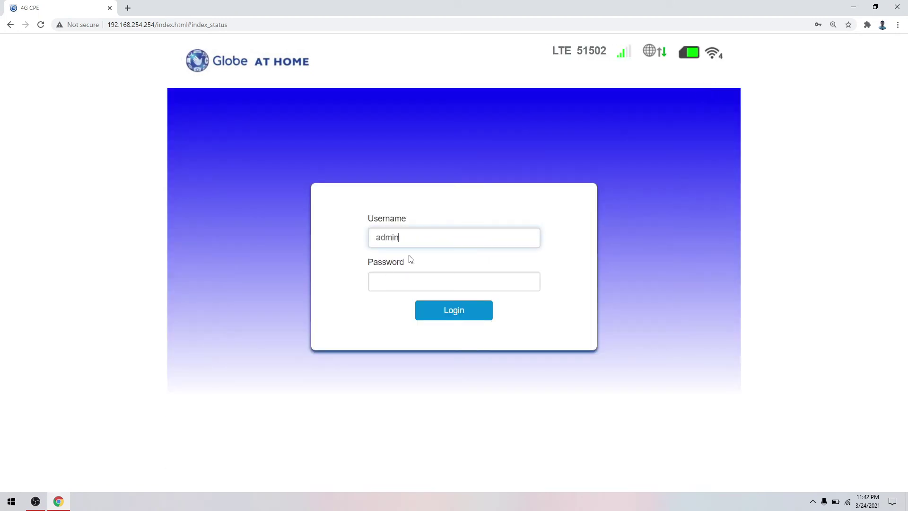
left_click(413, 276)
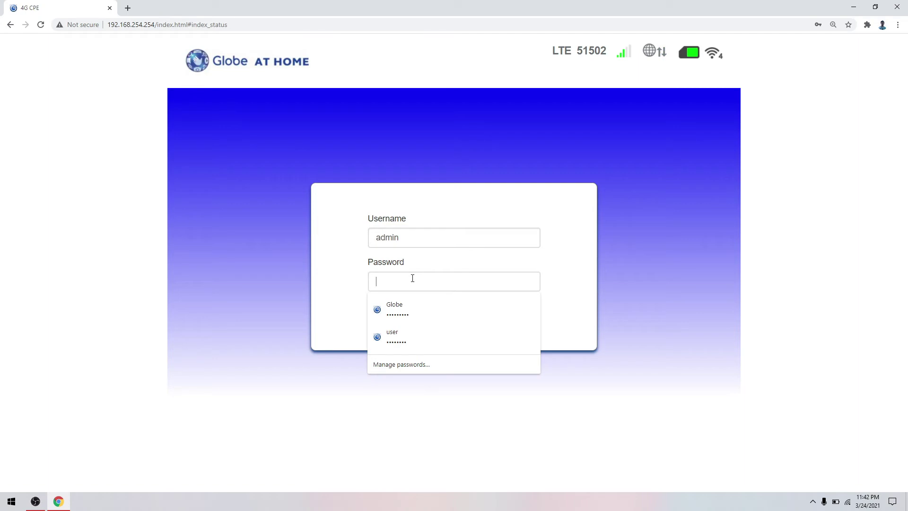
left_click(466, 310)
left_click(464, 312)
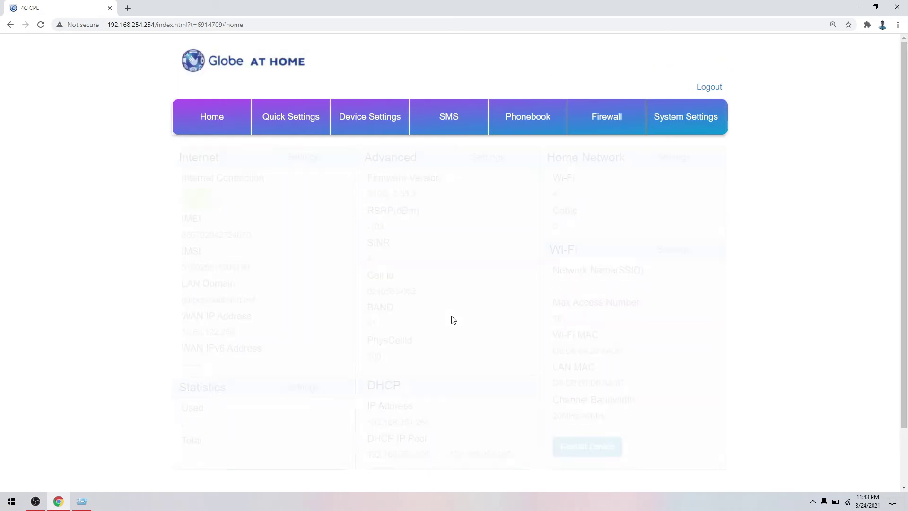
left_click(366, 120)
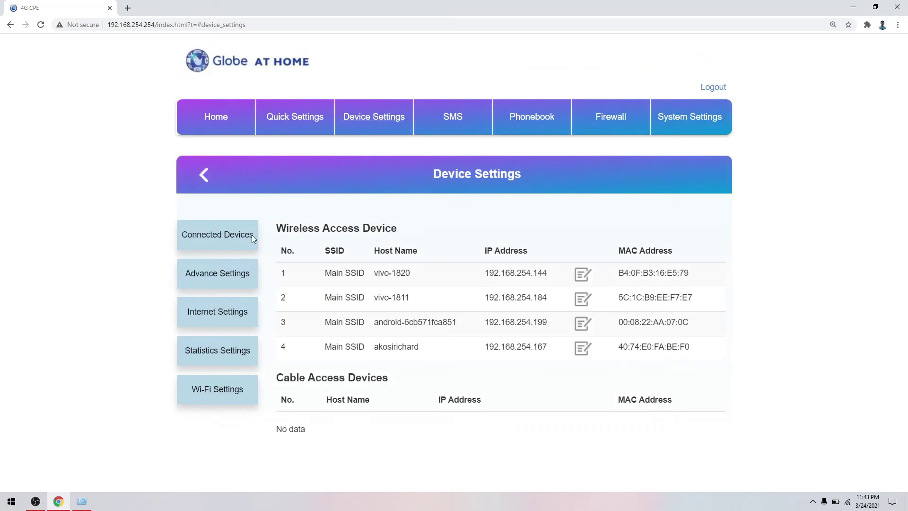
left_click(220, 315)
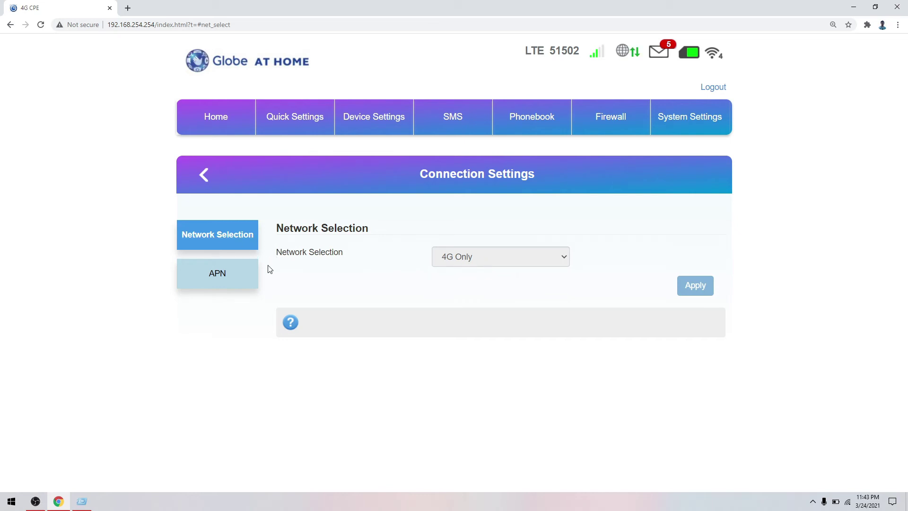
left_click(241, 275)
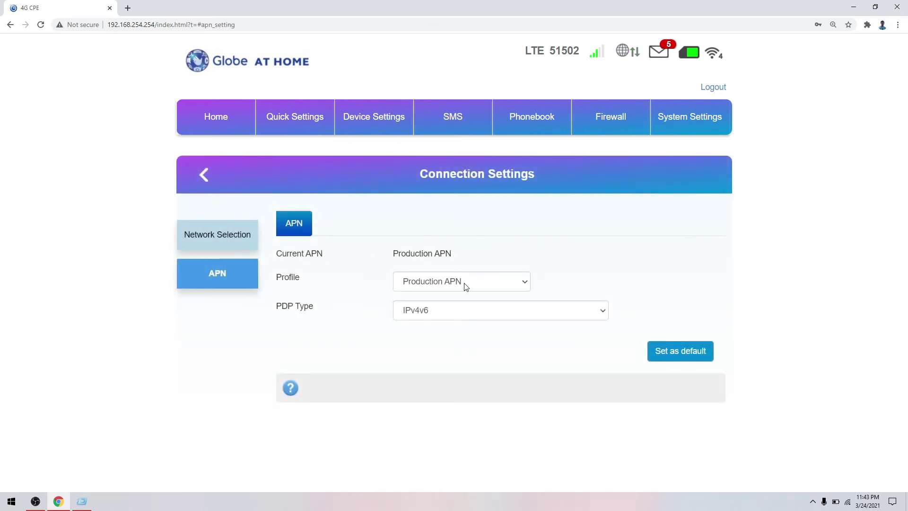
left_click(507, 284)
left_click(483, 298)
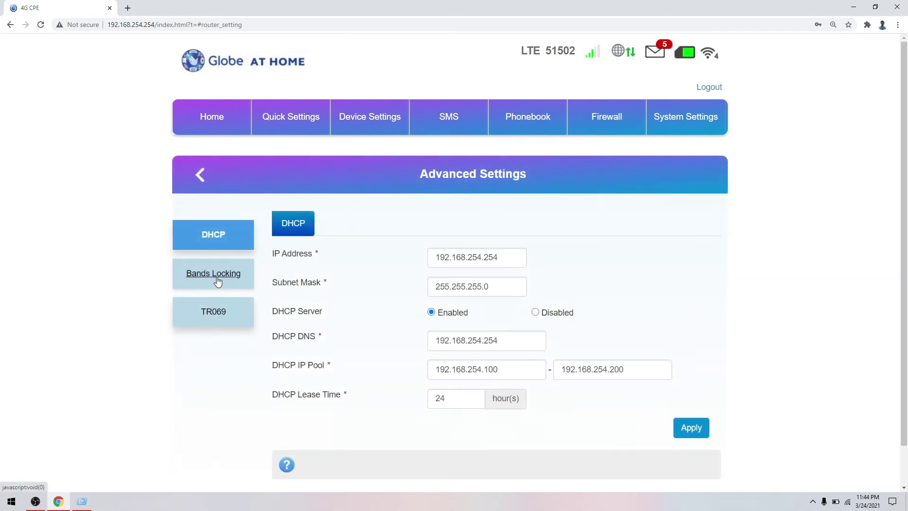
left_click(216, 314)
left_click(221, 233)
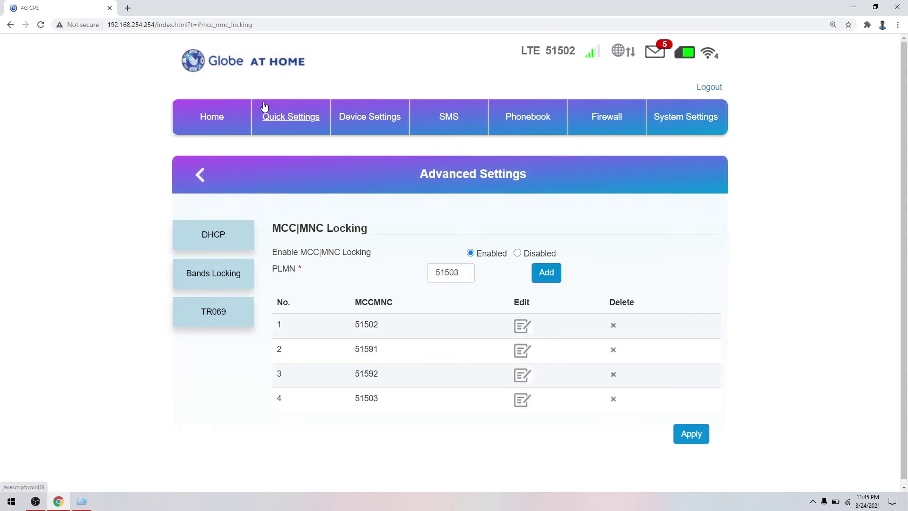
left_click(227, 125)
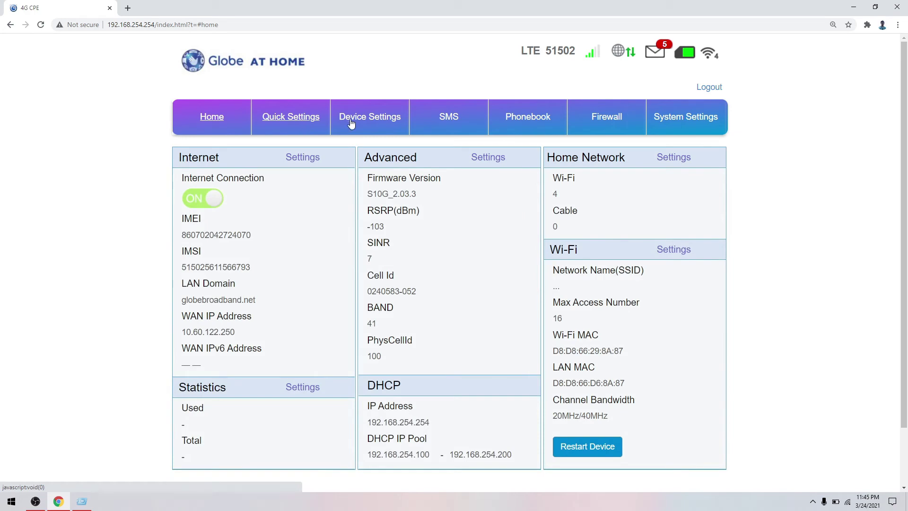
Log out of admin and sign in with username 'user' and its account password
left_click(716, 91)
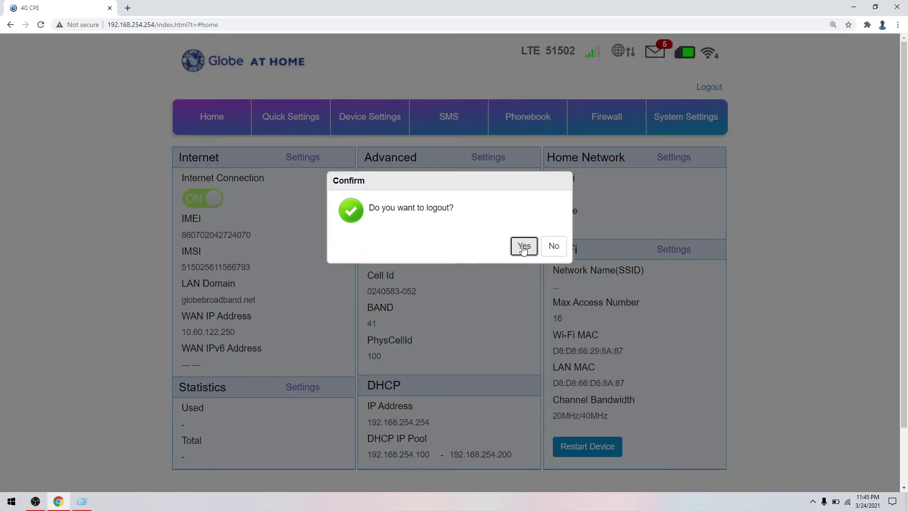
left_click(523, 245)
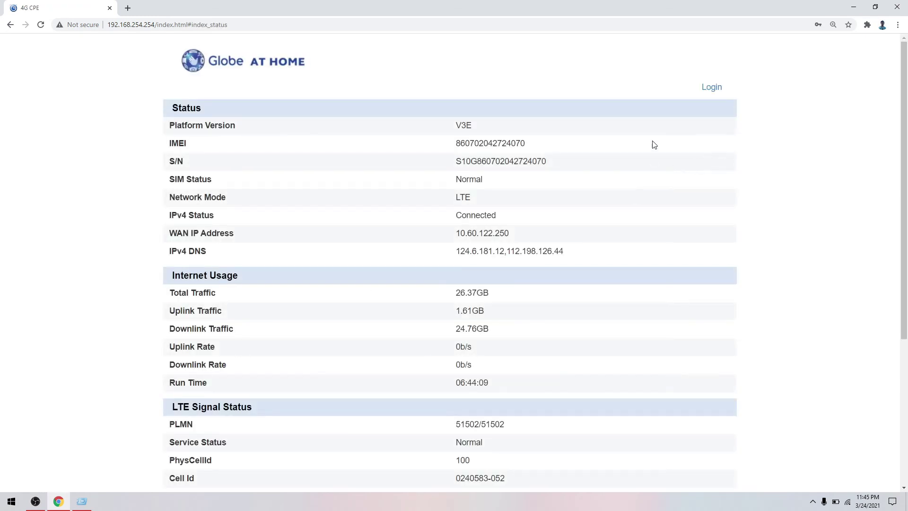
left_click(711, 89)
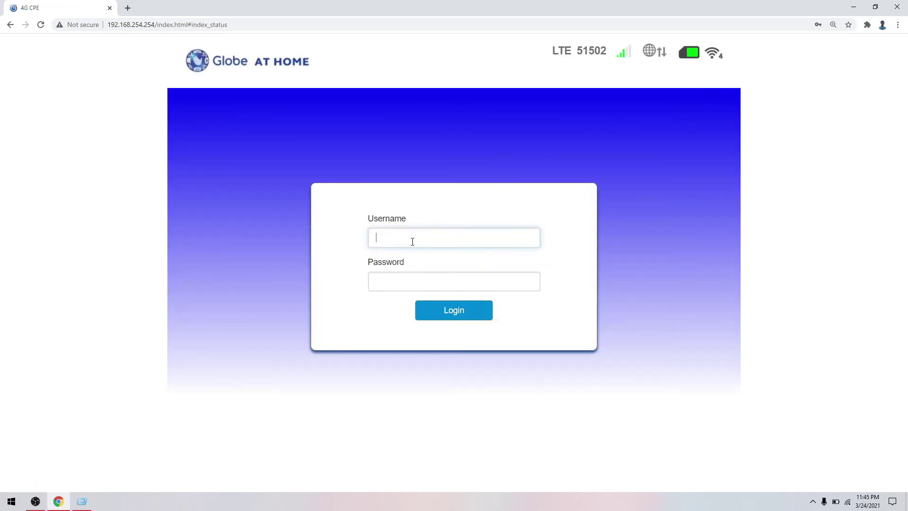
type("user")
key("Tab")
type("@")
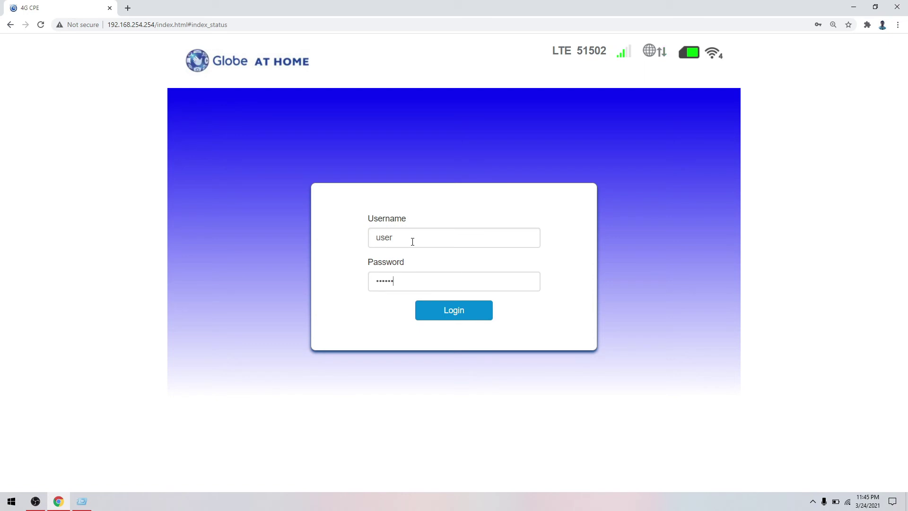
key("Return")
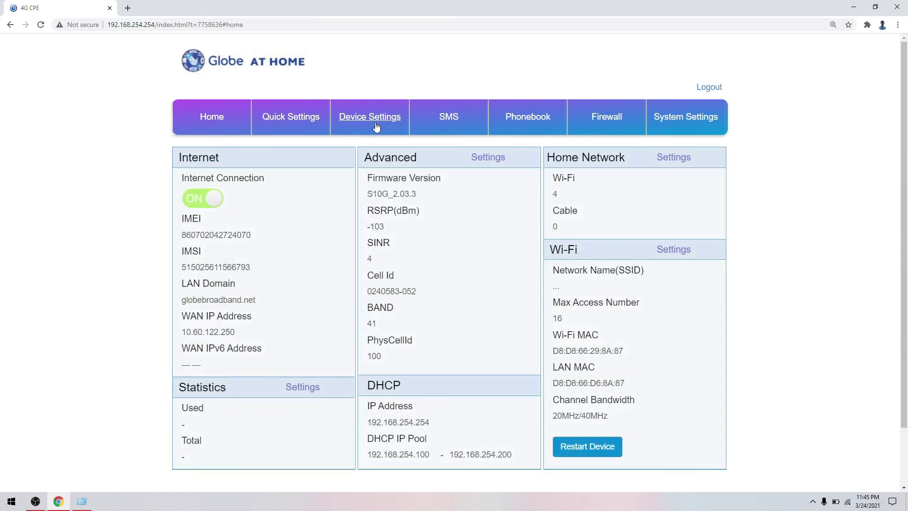
Check the user account's DHCP-only Advance Settings under Device Settings, then log out
left_click(372, 122)
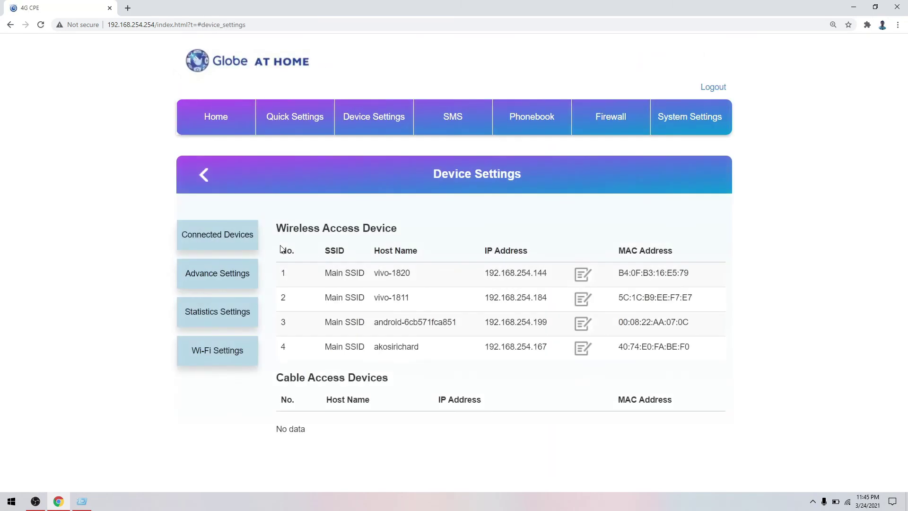
left_click(233, 274)
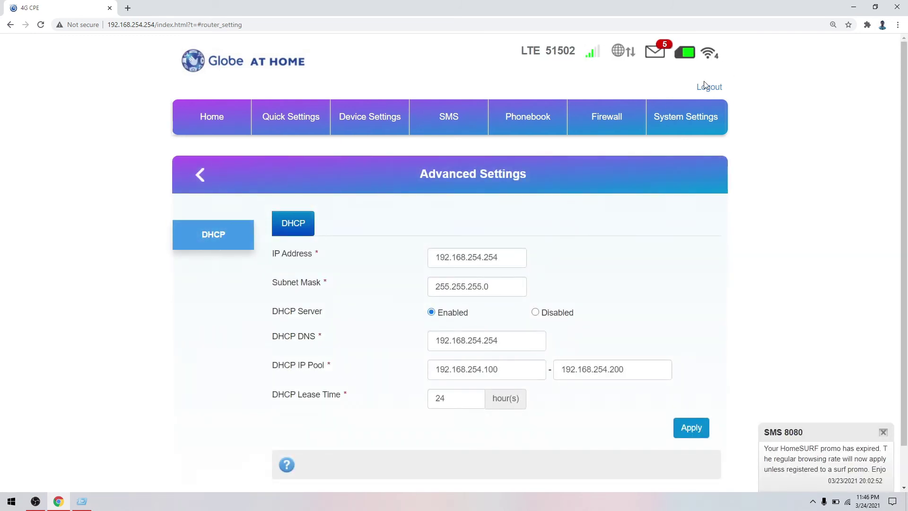
left_click(706, 90)
left_click(523, 245)
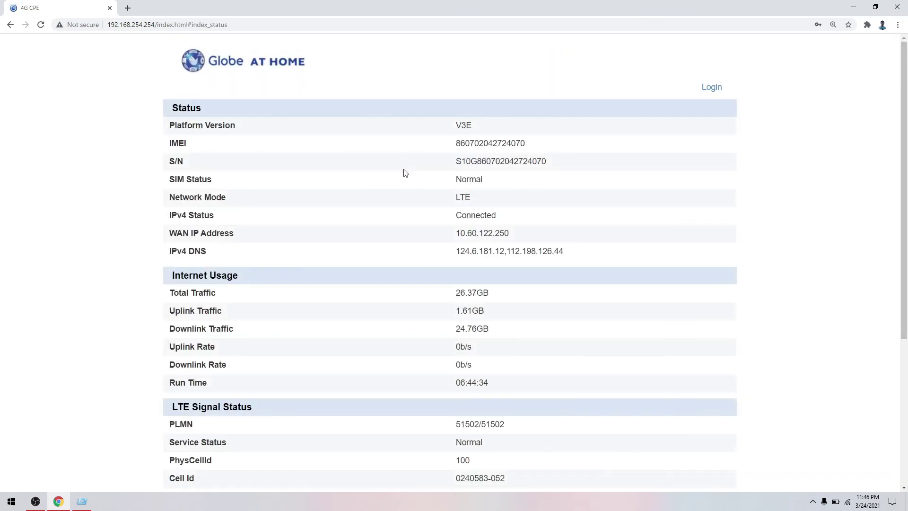
Sign in as admin with the pasted password, trimming stray pasted text from the username
left_click(712, 89)
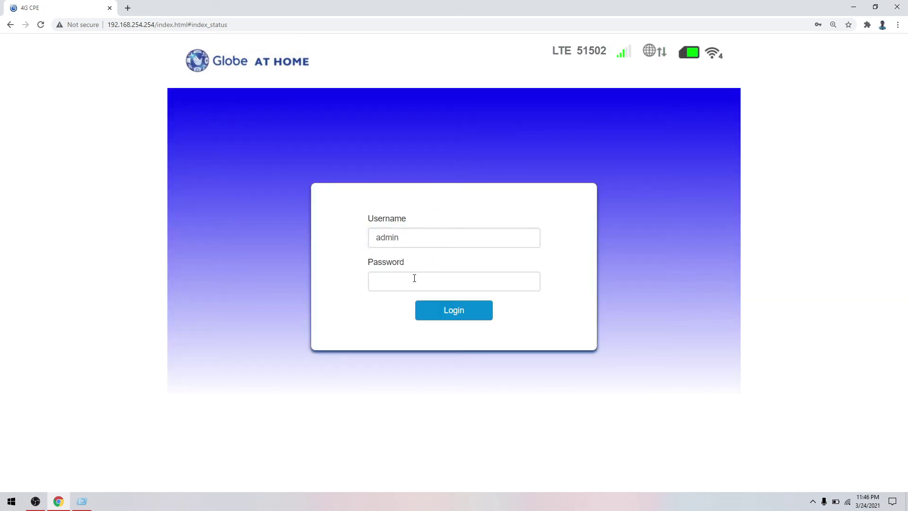
key("ctrl+v")
left_click(427, 240)
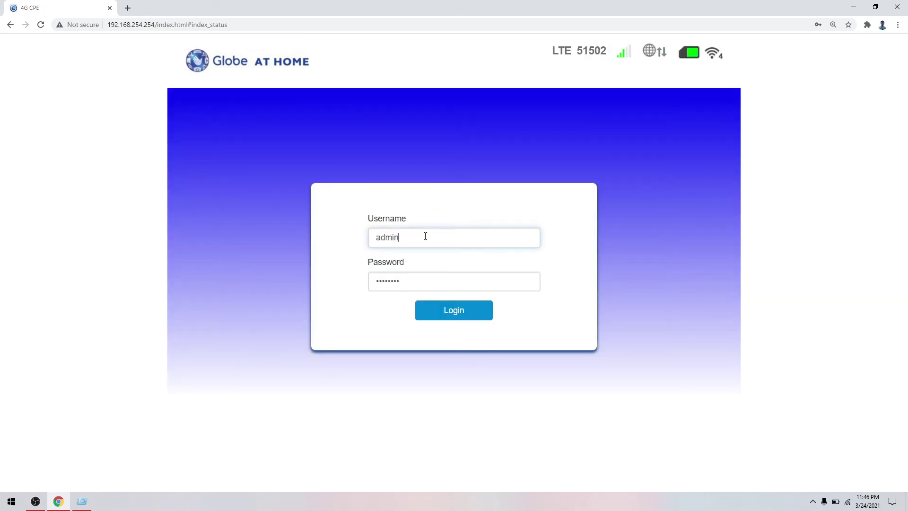
key("ctrl+v")
left_click_drag(443, 239, 402, 243)
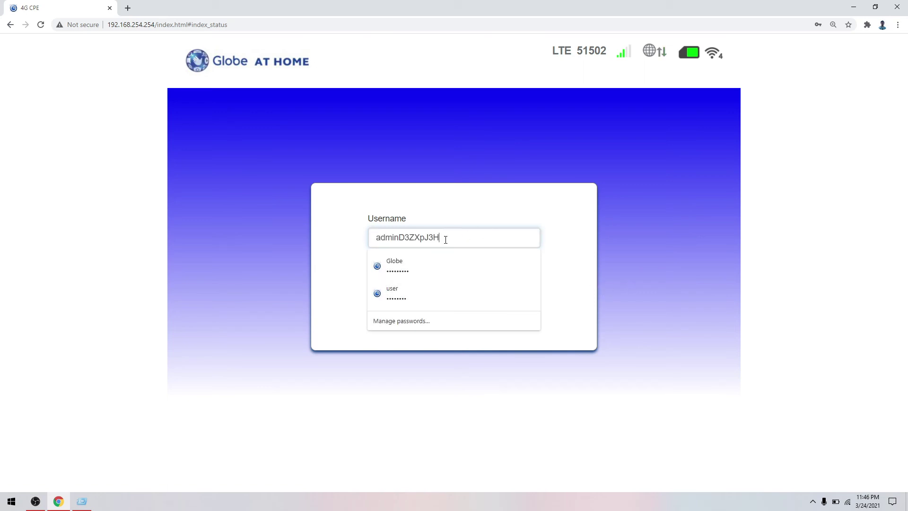
left_click_drag(446, 240, 408, 239)
key("BackSpace")
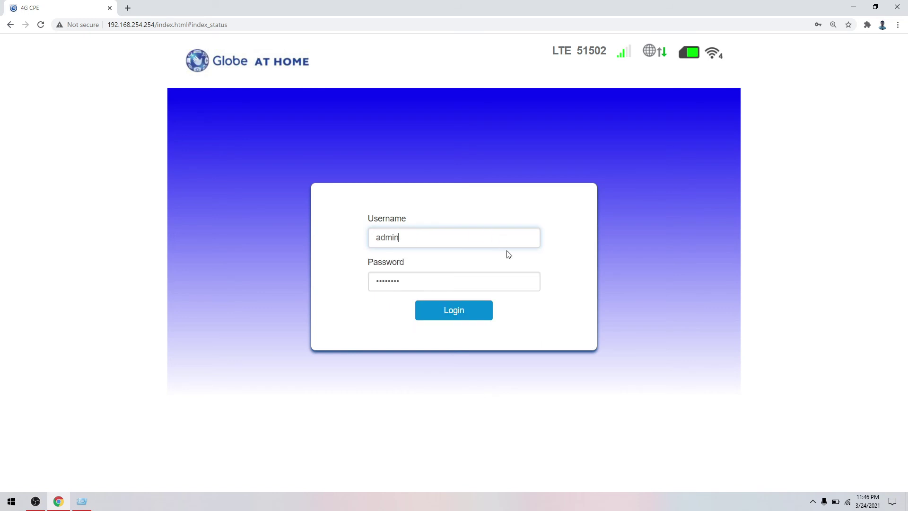
left_click_drag(480, 282, 362, 281)
left_click(452, 311)
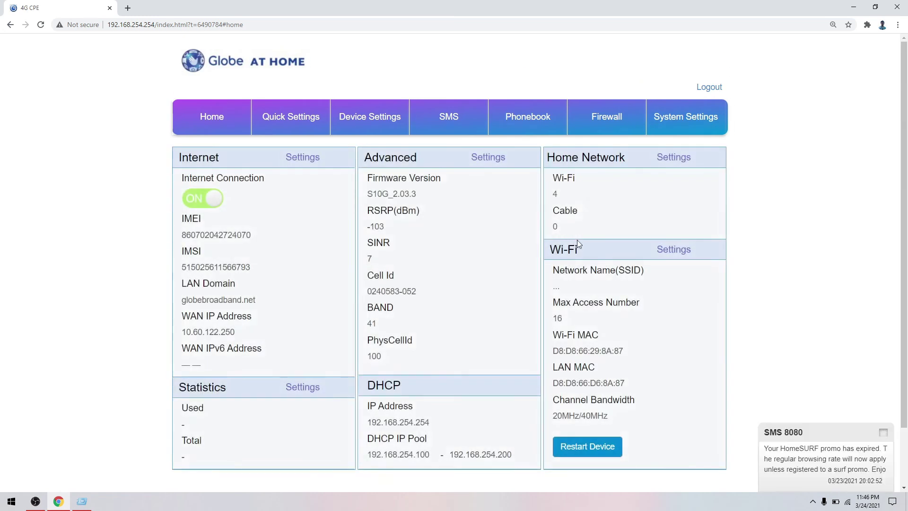
Go to Device Settings > Advance Settings to see admin's DHCP, Bands Locking and TR069 options
left_click(372, 120)
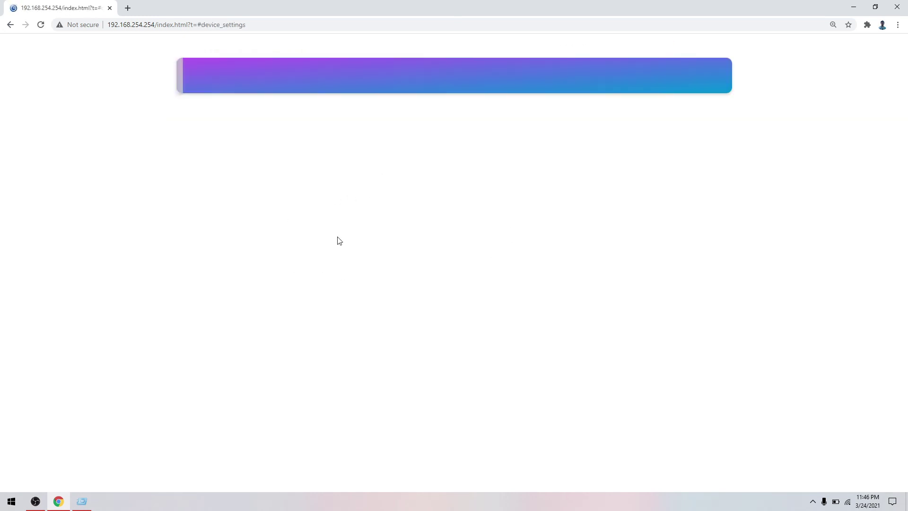
left_click(236, 273)
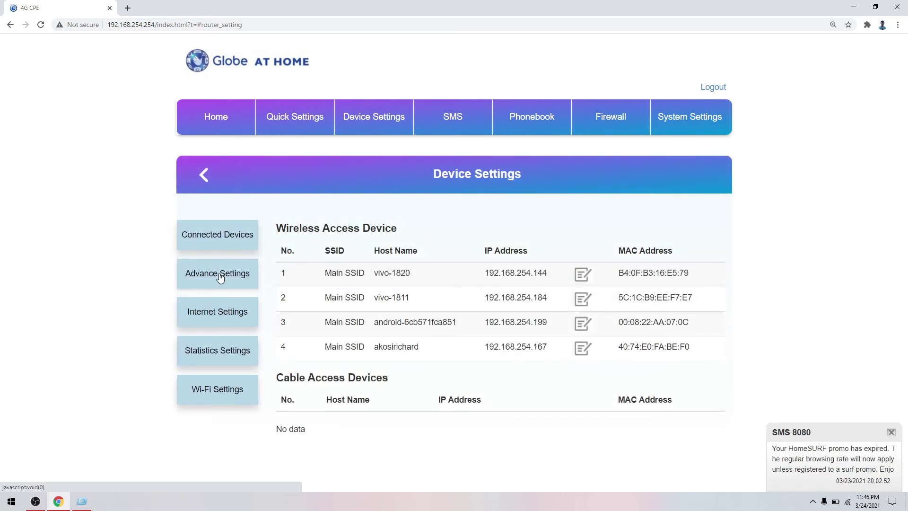